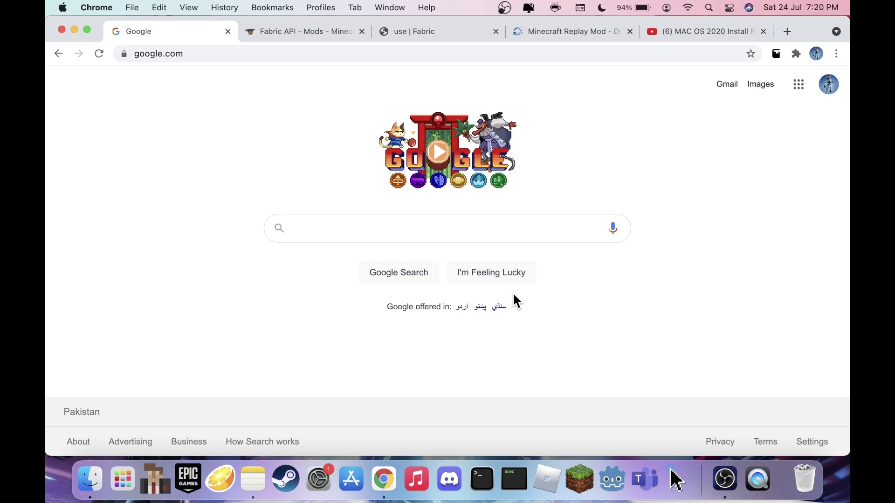
Check the YouTube tutorial video, then return to the Google homepage
left_click(659, 33)
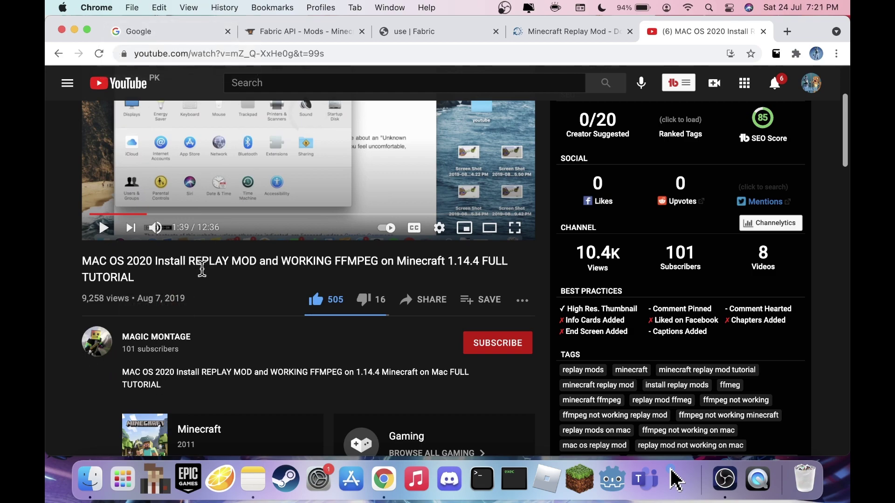
left_click(164, 30)
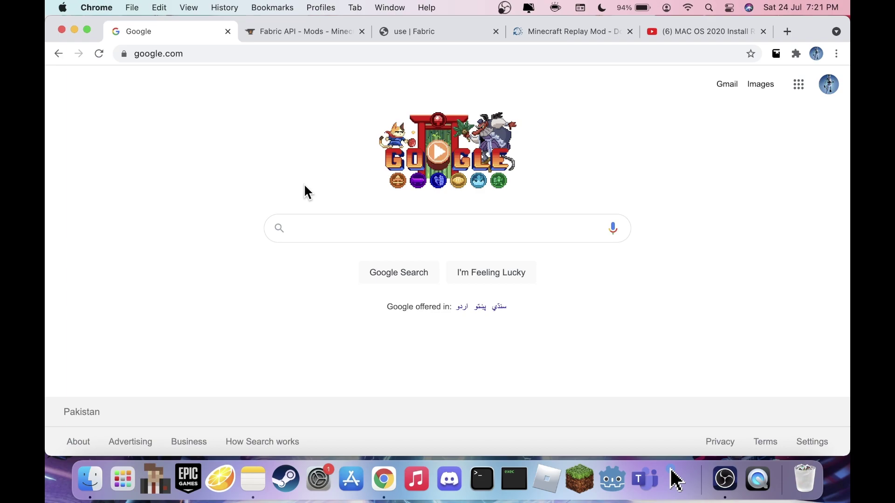
left_click(654, 43)
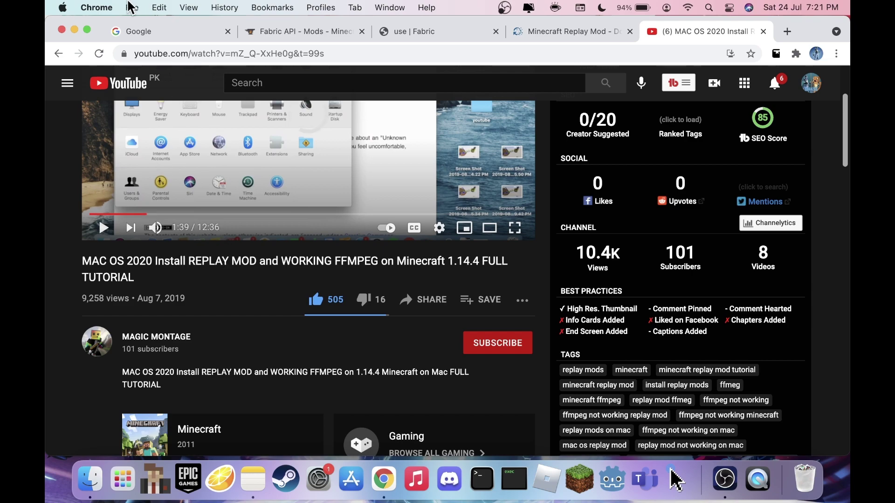
left_click(144, 31)
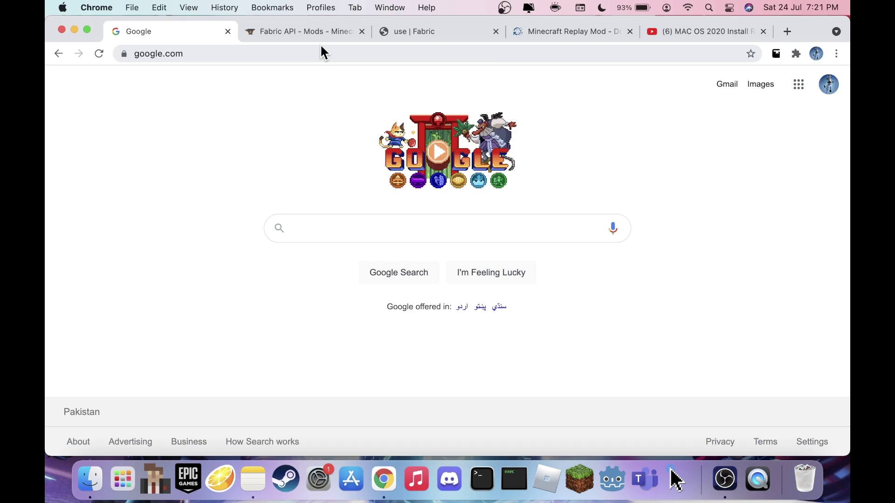
Download and keep the Fabric API 0.37.1 jar for Minecraft 1.16.5 from CurseForge
left_click(308, 34)
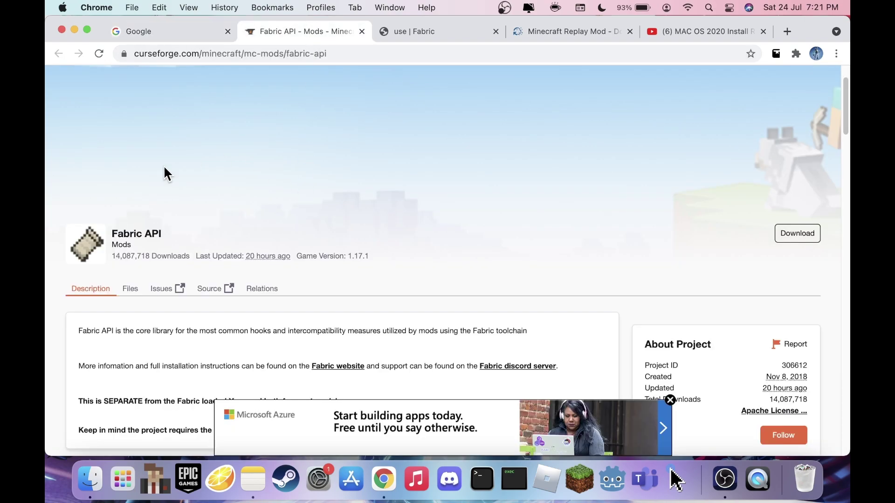
left_click(127, 292)
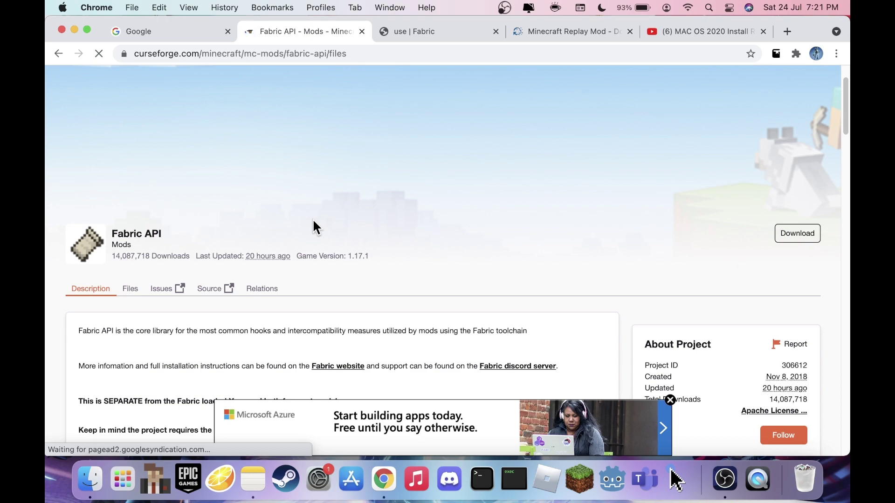
scroll(313, 223, "down", 10)
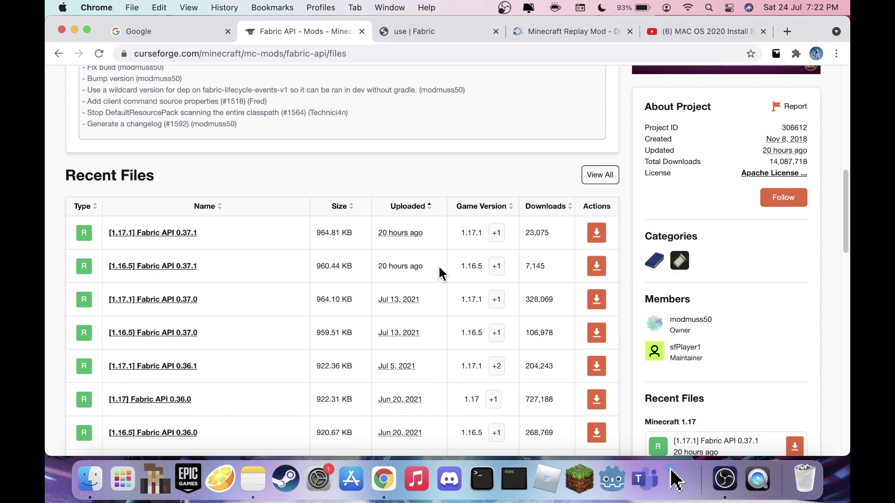
left_click(595, 274)
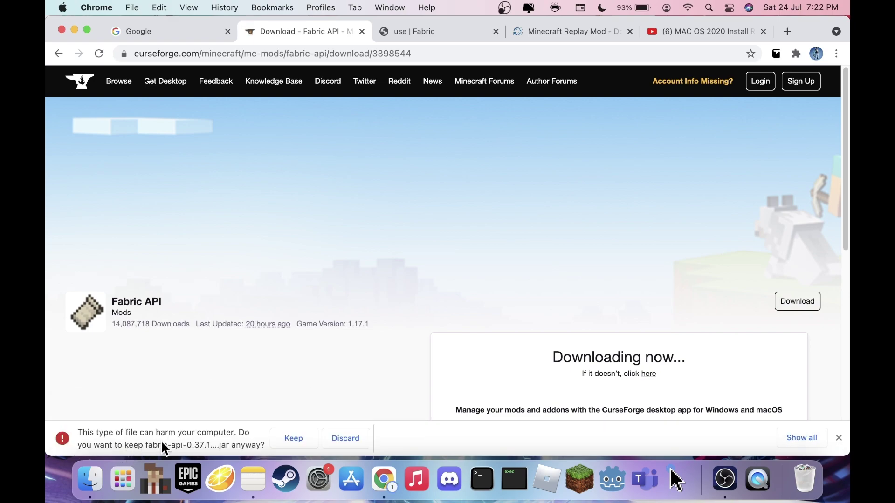
left_click(279, 442)
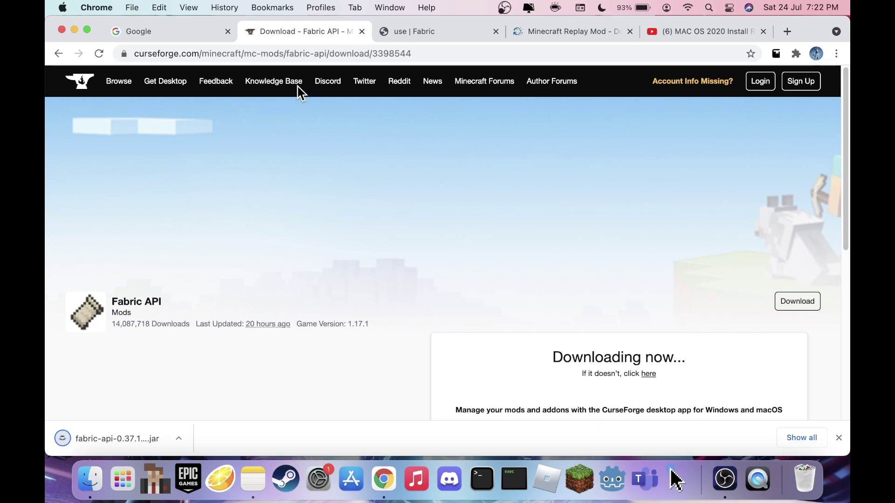
left_click(415, 29)
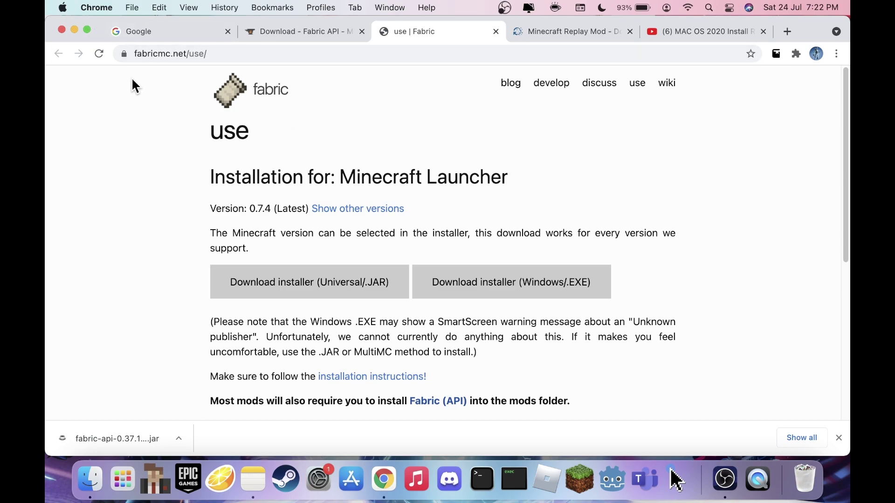
Download and keep the universal JAR Fabric installer, then close the CurseForge and Fabric tabs
left_click(358, 282)
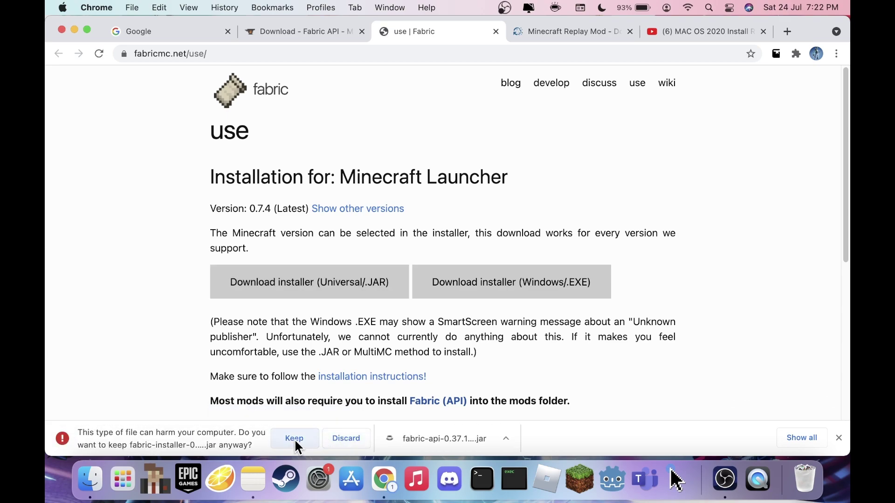
left_click(295, 438)
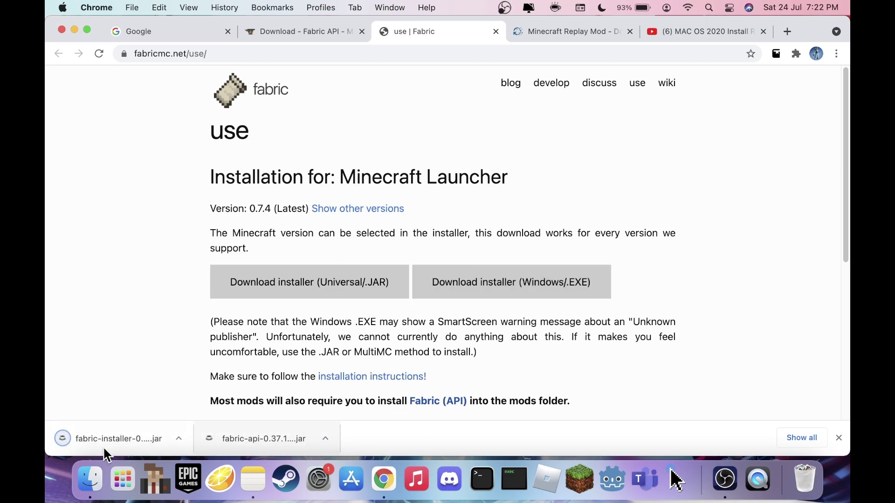
left_click(362, 31)
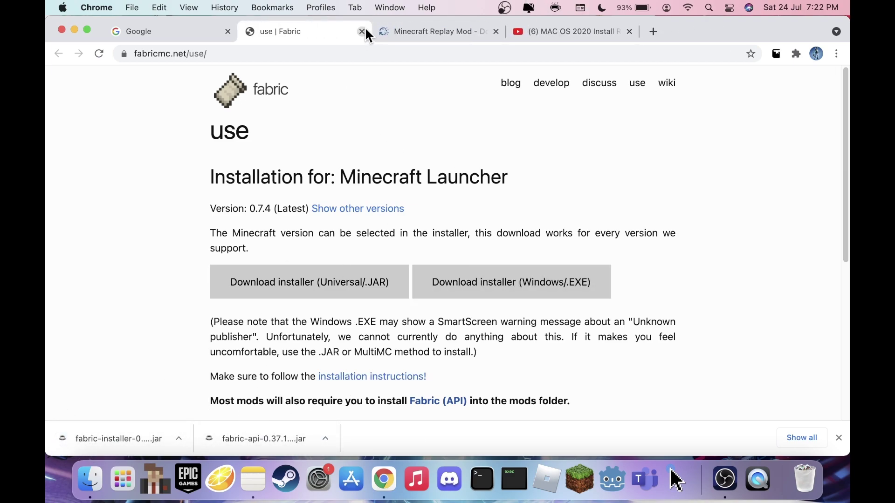
left_click(362, 31)
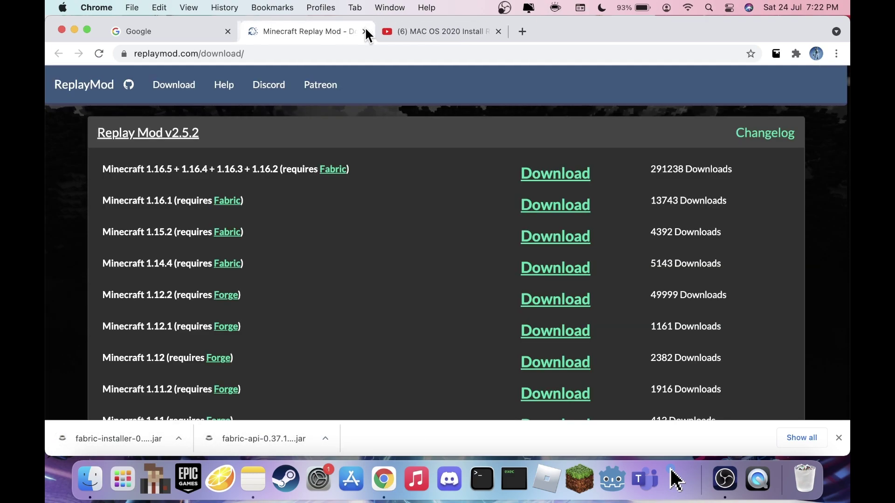
Close the YouTube tab and download and keep the Replay Mod jar for Minecraft 1.16.5
left_click(495, 31)
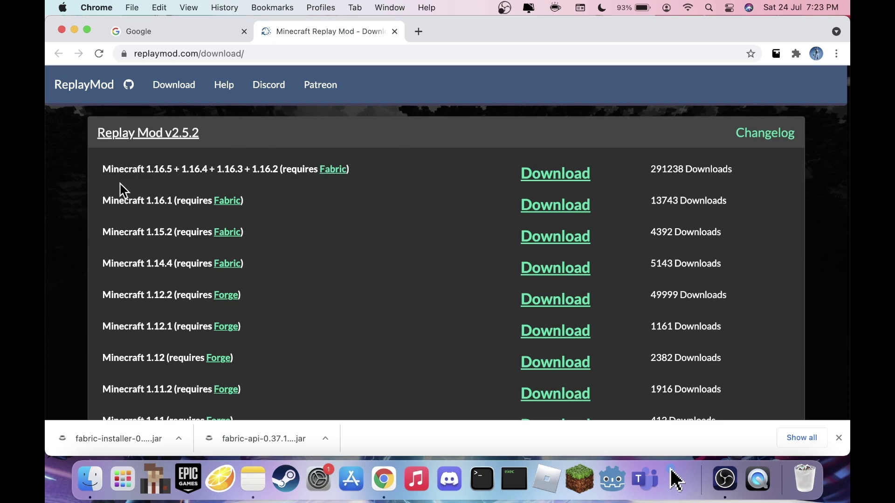
left_click_drag(102, 171, 358, 187)
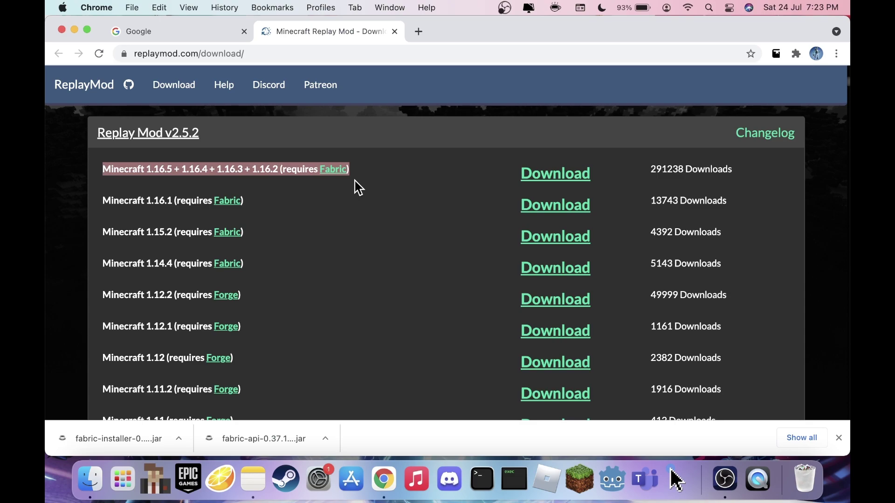
left_click(358, 187)
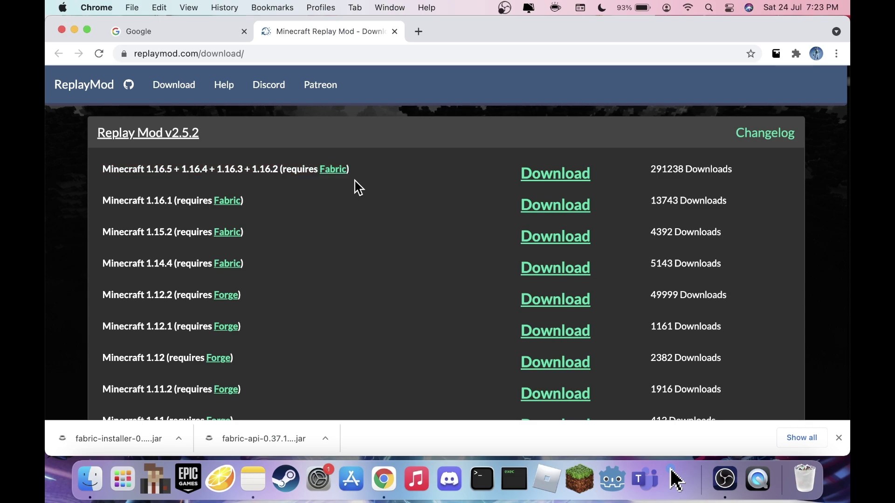
scroll(358, 187, "down", 8)
scroll(356, 186, "up", 5)
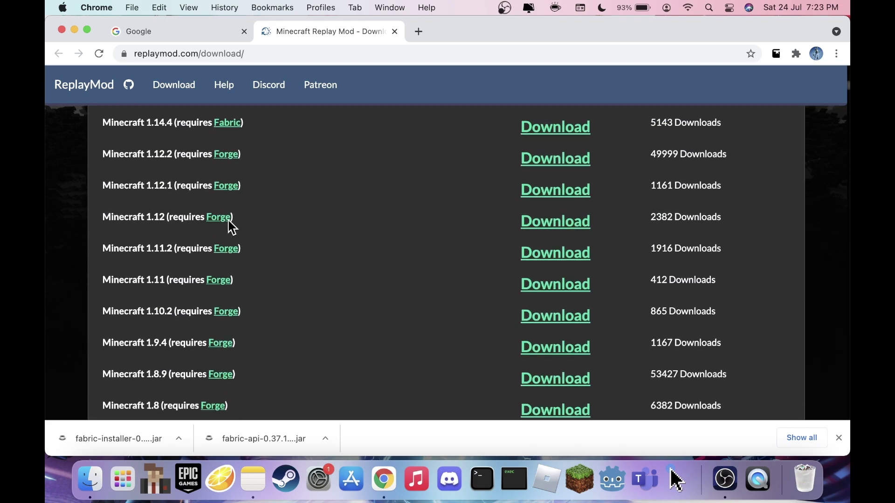
scroll(139, 152, "up", 2)
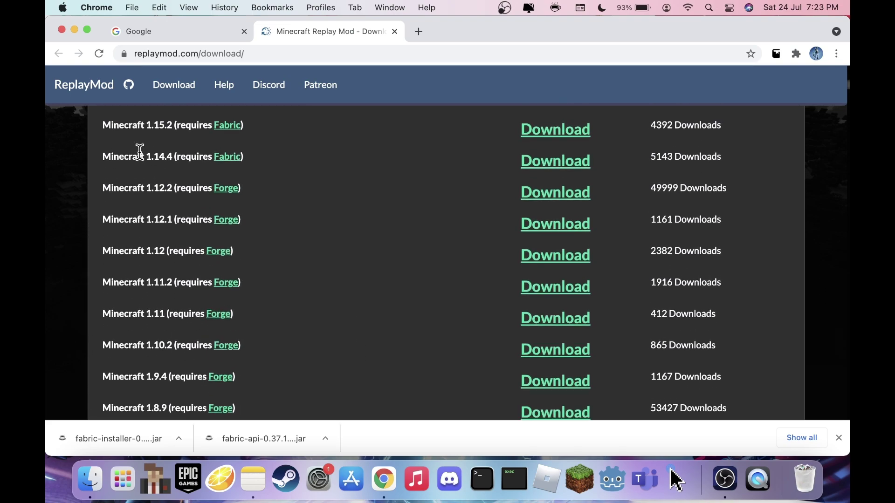
scroll(139, 151, "up", 2)
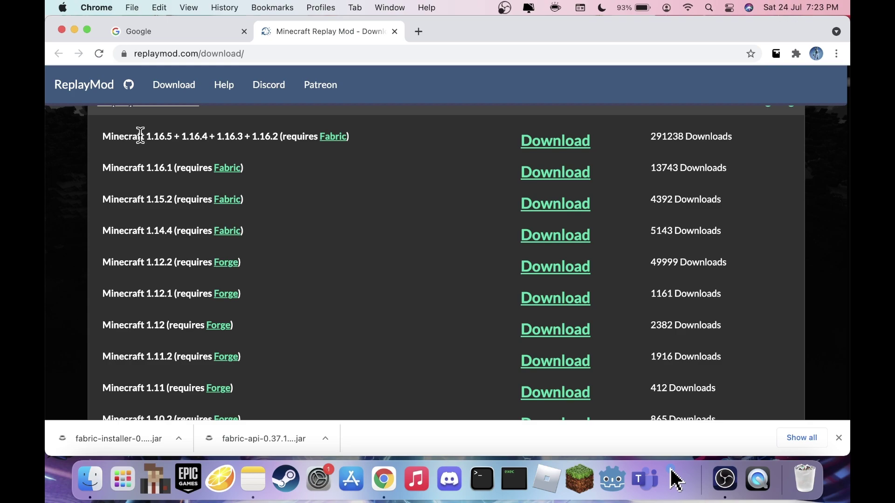
left_click_drag(142, 137, 280, 146)
left_click(453, 174)
left_click(555, 142)
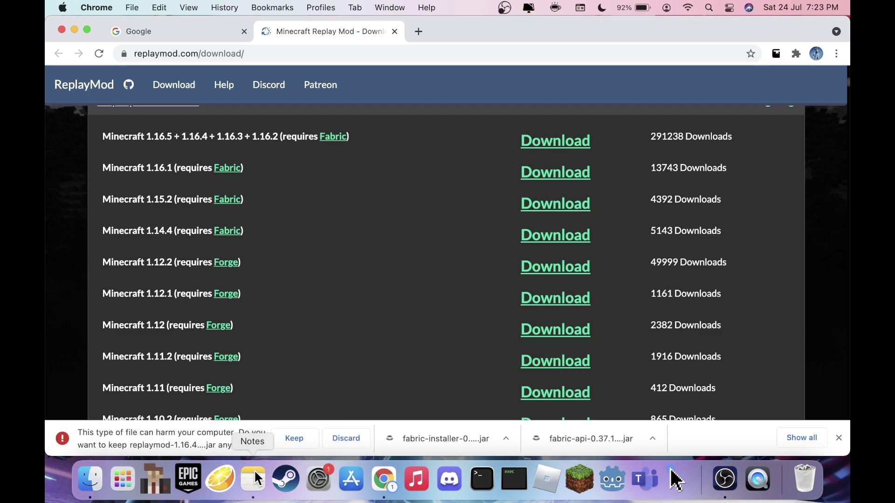
left_click(293, 438)
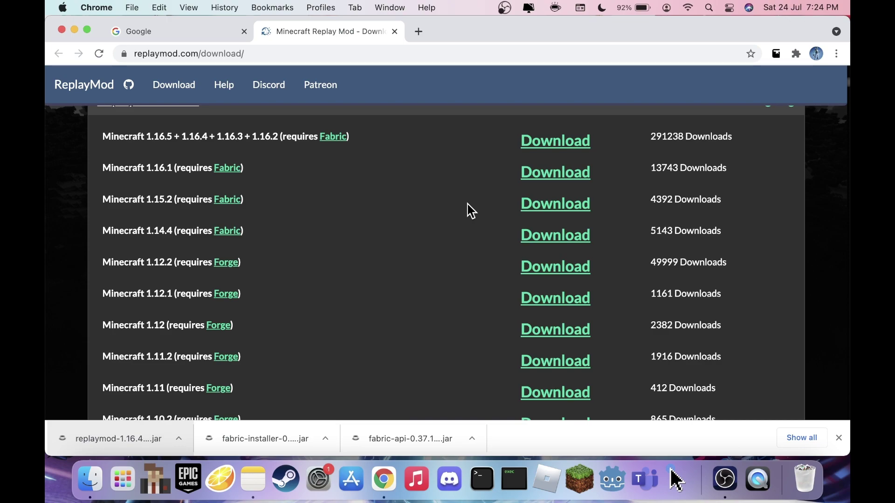
Go to the OptiFine website via 'optifi' and open its downloads page
left_click(227, 30)
left_click(252, 53)
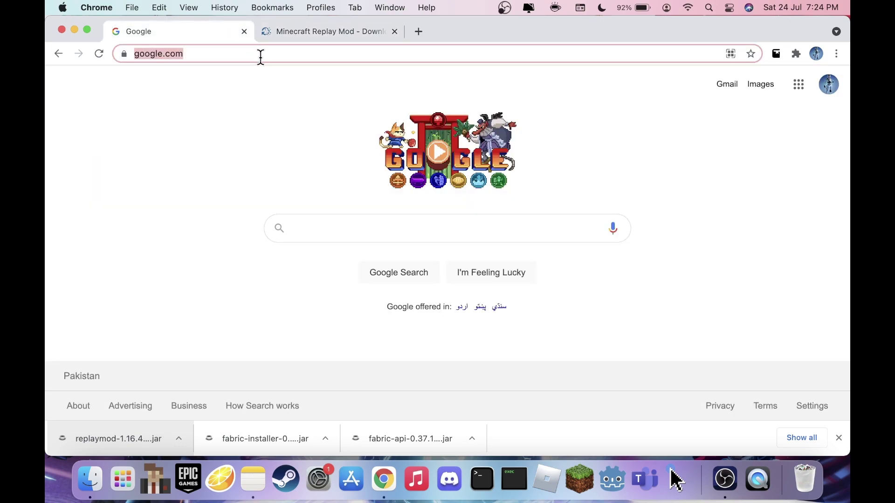
type("optifi")
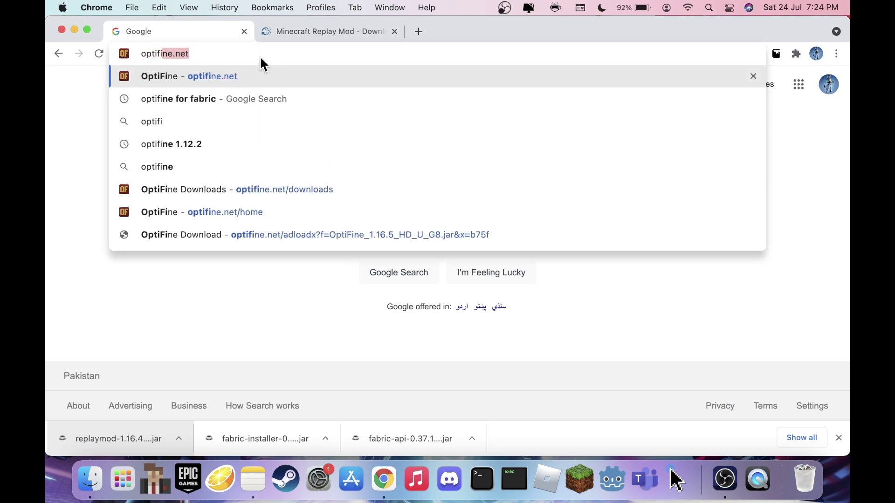
key("Return")
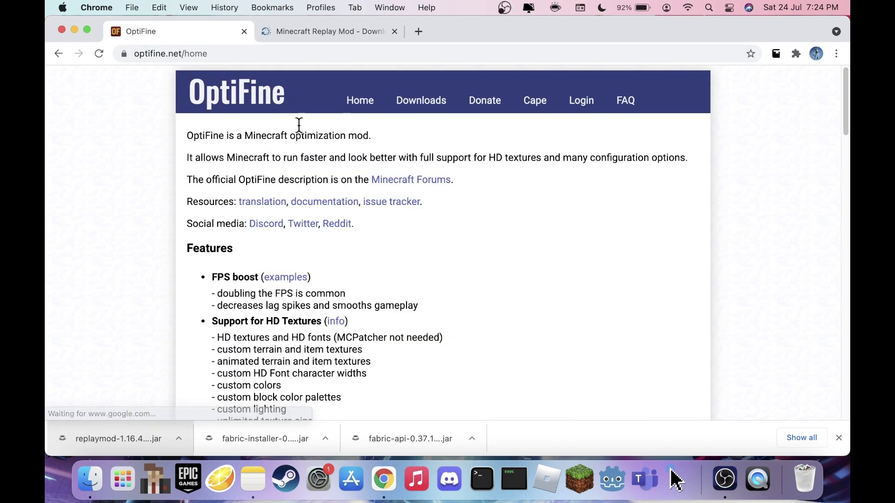
left_click(416, 102)
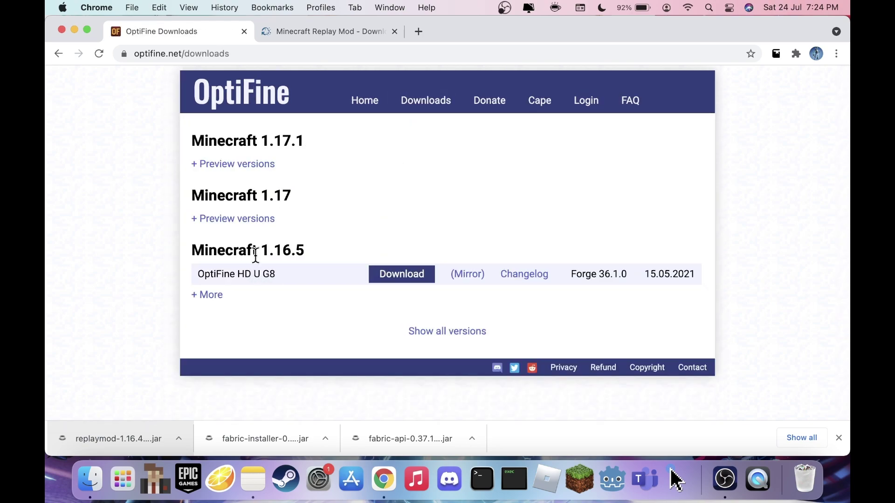
Download OptiFine 1.16.5 HD U G8, skipping the ad, and close the OptiFine tab
left_click_drag(262, 247, 321, 245)
left_click(320, 245)
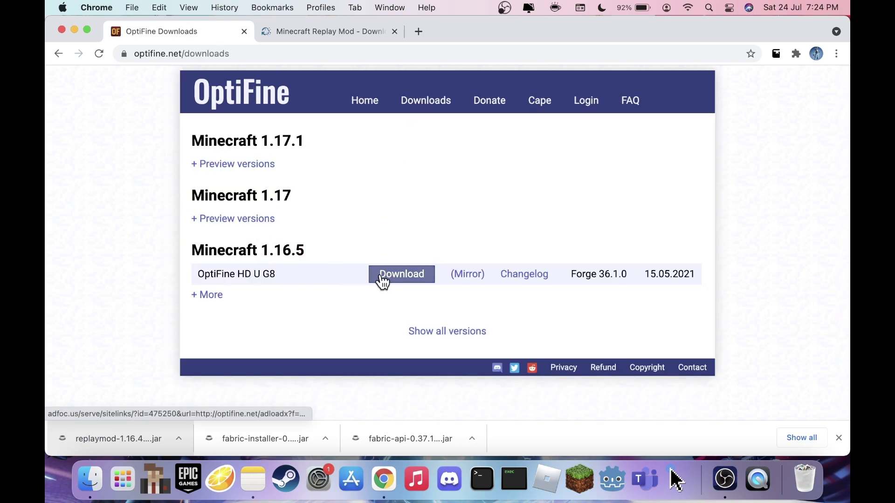
left_click(381, 278)
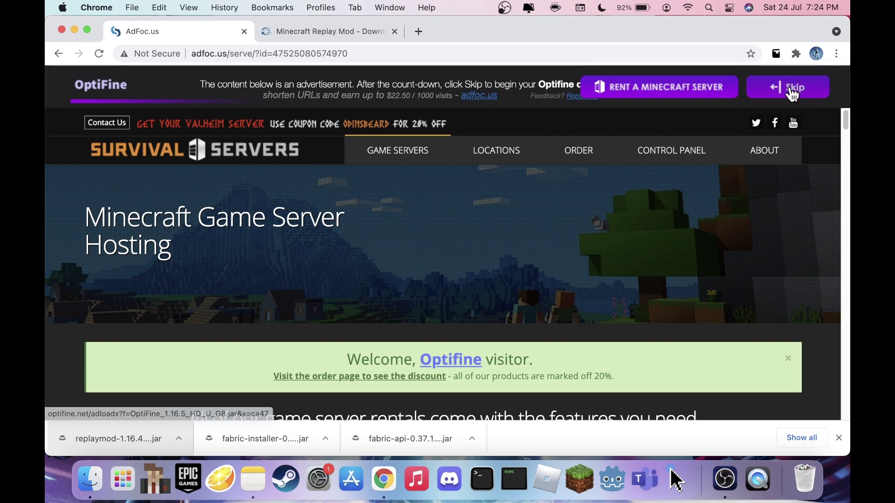
left_click(794, 91)
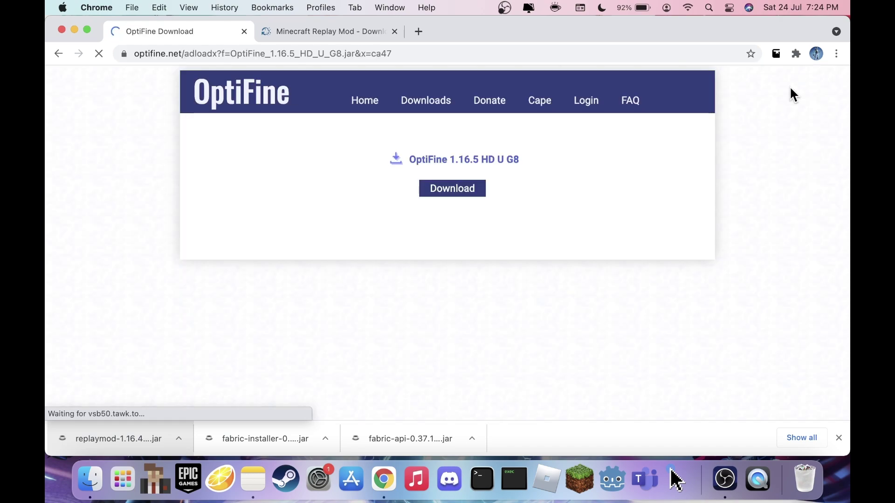
left_click(465, 193)
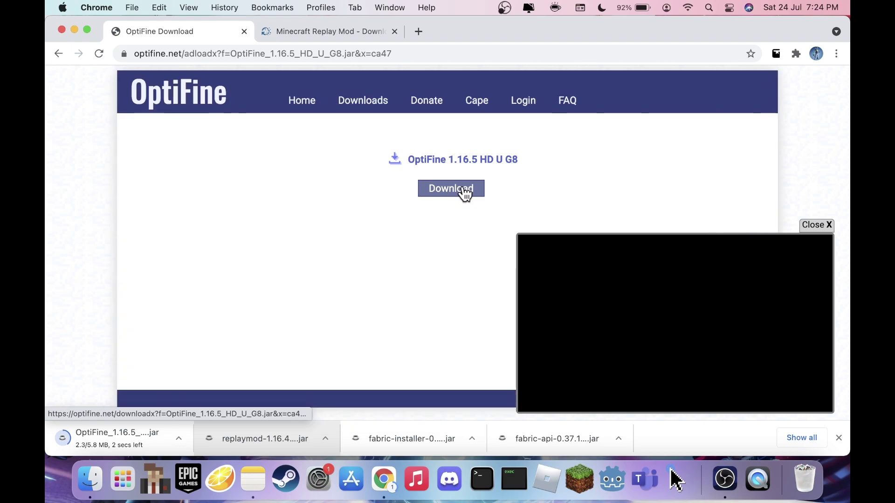
left_click(244, 32)
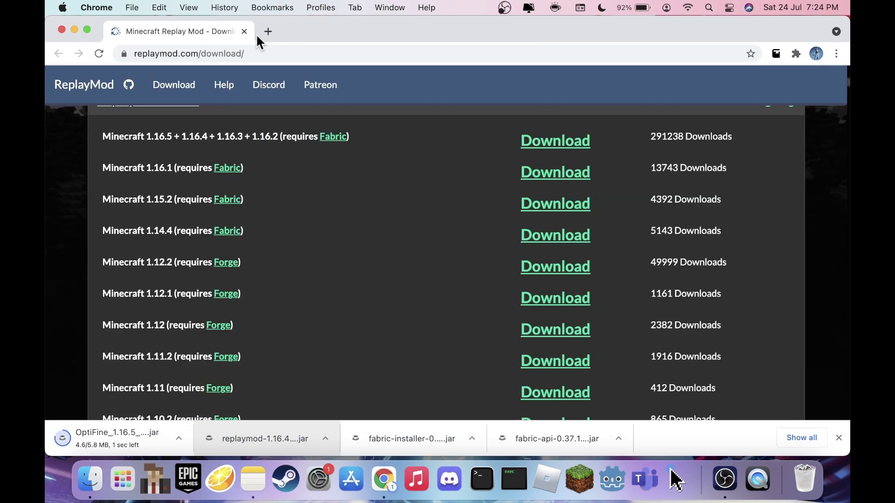
Keep the OptiFine jar download and search the web for 'optifabric mod' in a new tab
left_click(261, 30)
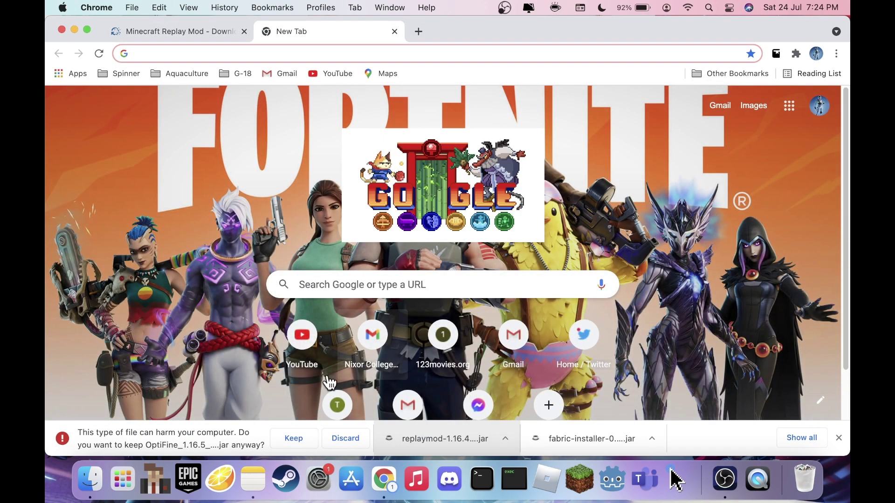
left_click(294, 438)
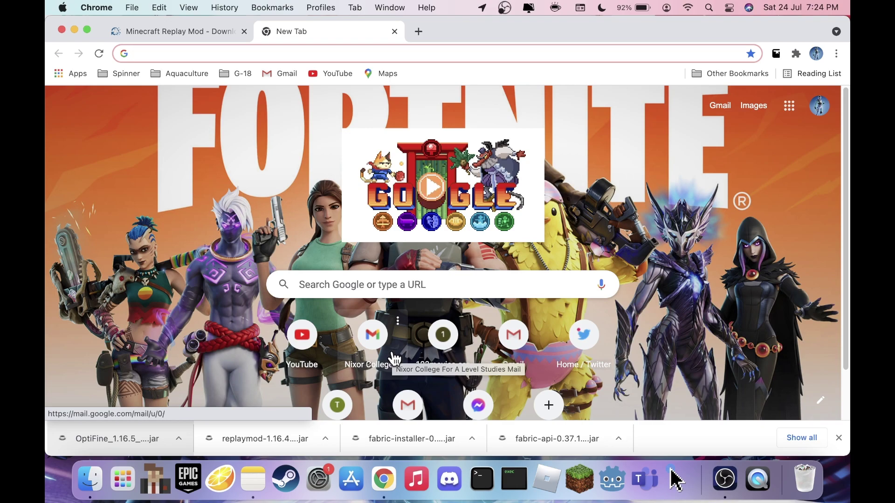
type("op")
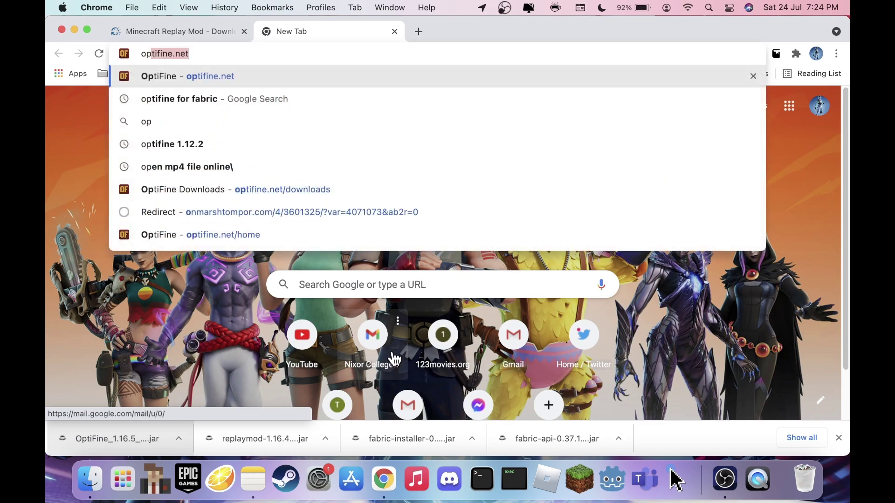
type("tifabric mod mi")
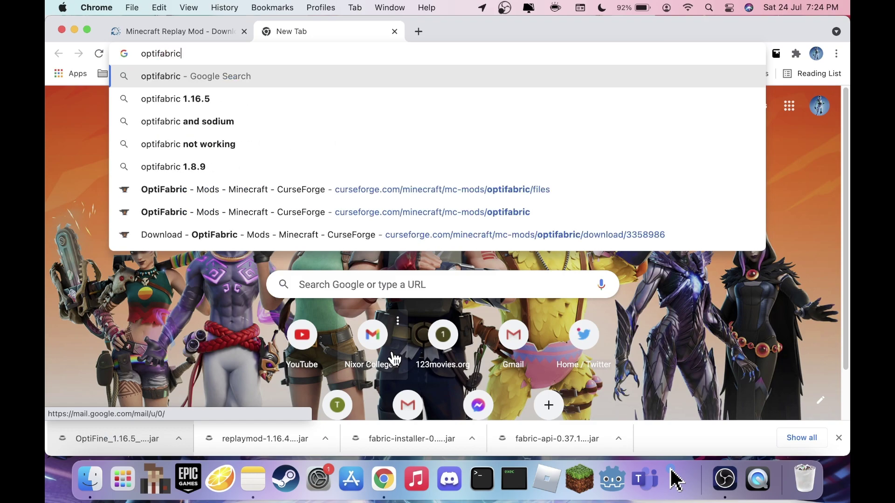
key("BackSpace")
key("BackSpace")
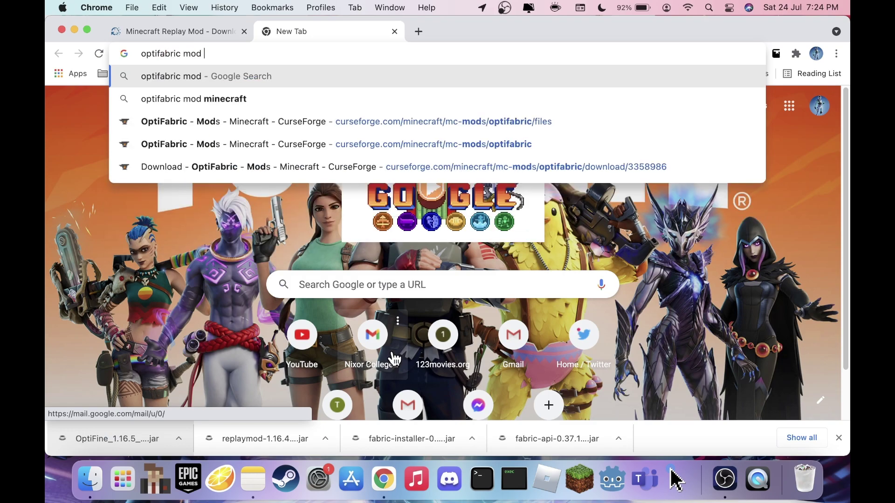
key("Return")
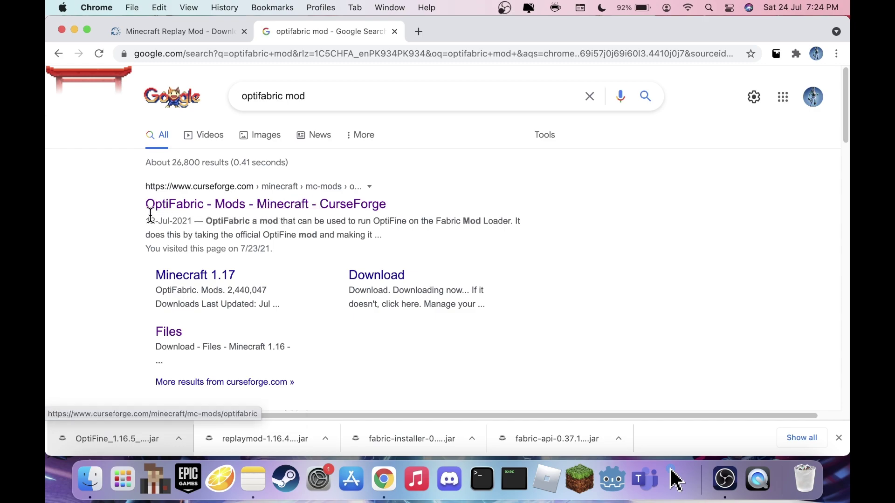
Open the OptiFabric mod page on CurseForge and scroll through its files list
left_click(191, 211)
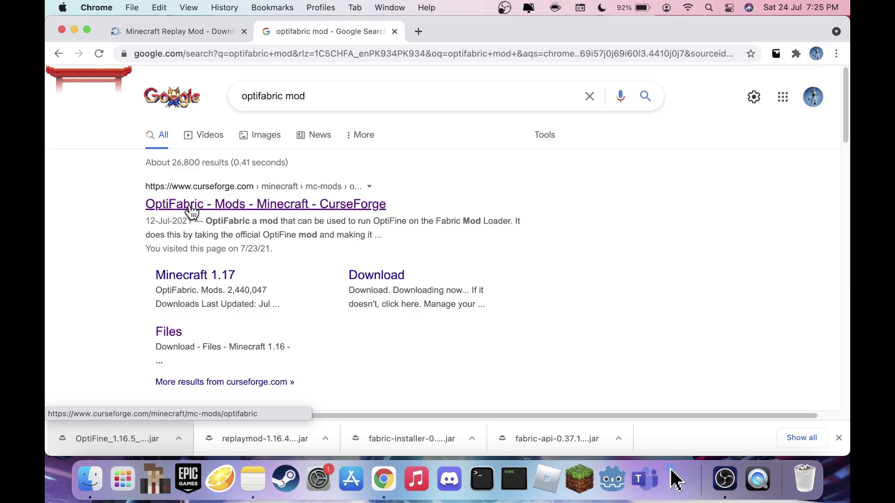
left_click(191, 210)
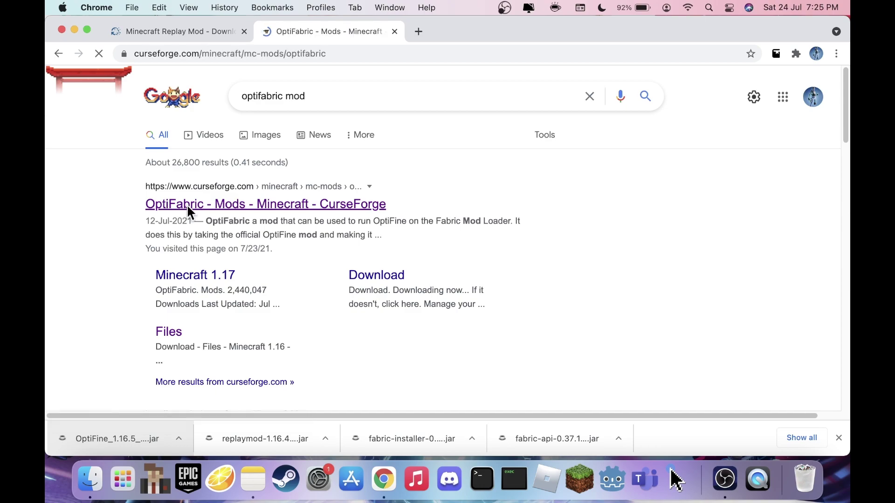
scroll(186, 210, "down", 6)
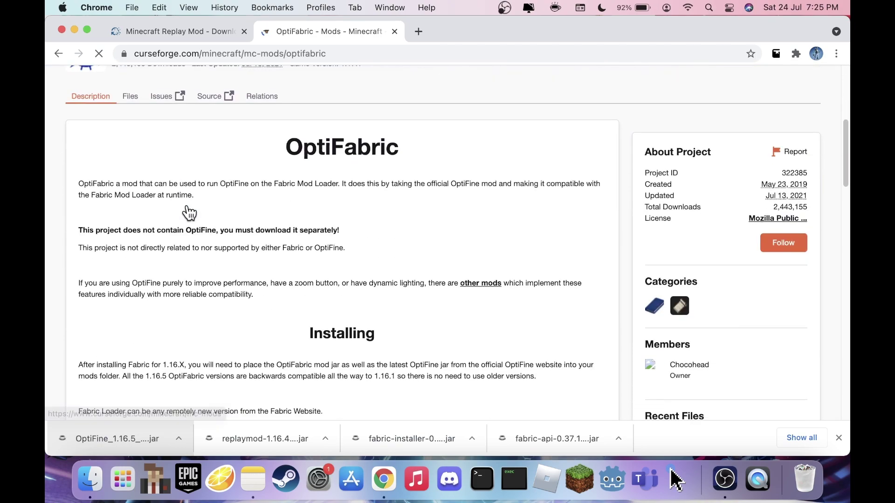
left_click(128, 88)
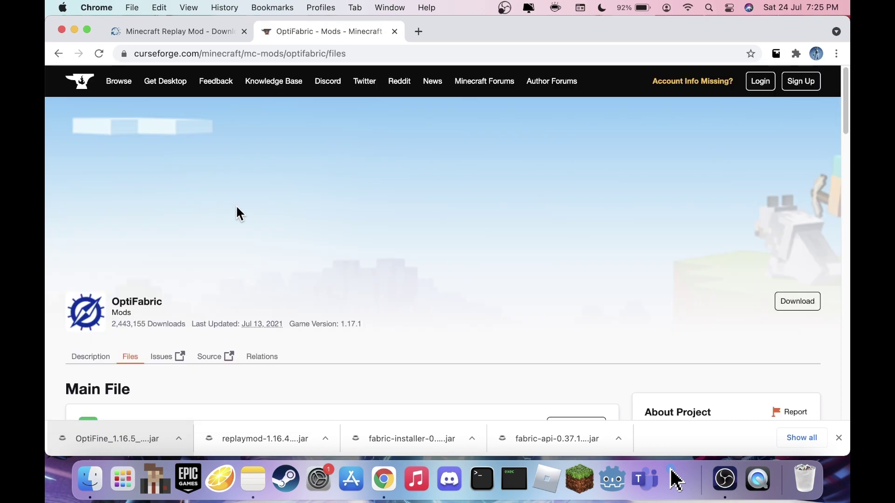
scroll(236, 205, "down", 10)
scroll(235, 205, "down", 3)
scroll(282, 375, "down", 5)
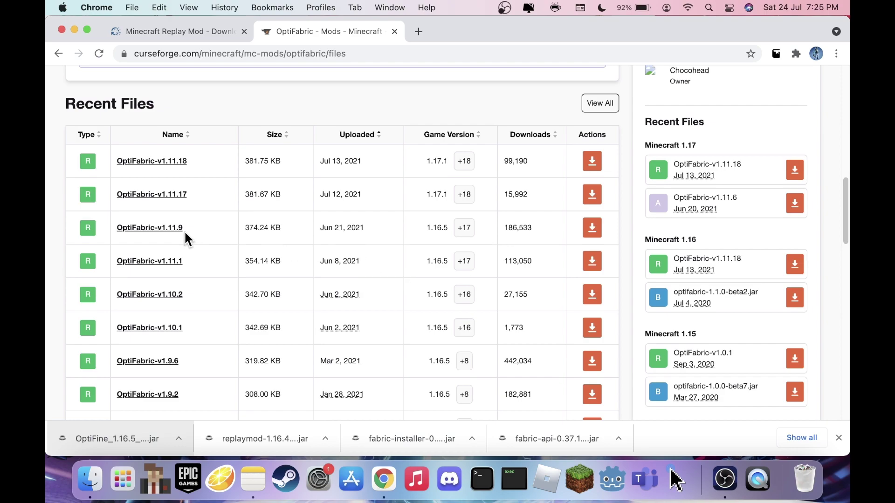
scroll(188, 219, "up", 10)
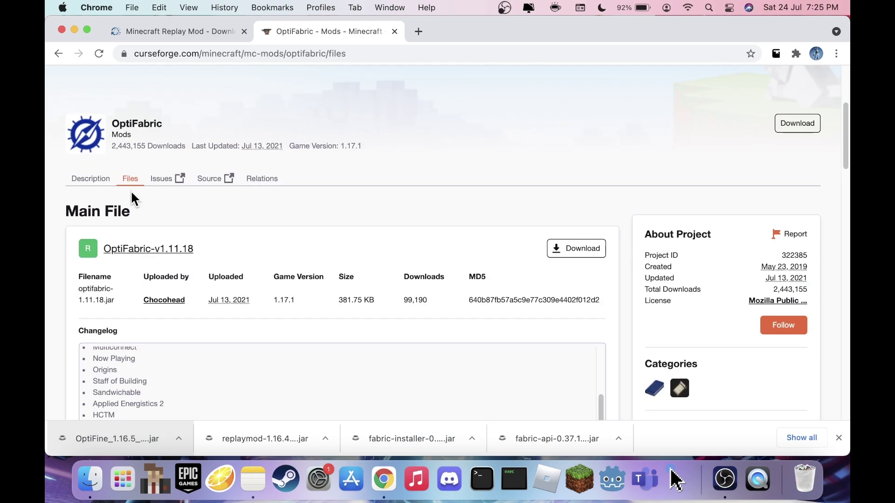
Review the OptiFabric description, then return to the files list
left_click(92, 183)
scroll(250, 190, "down", 10)
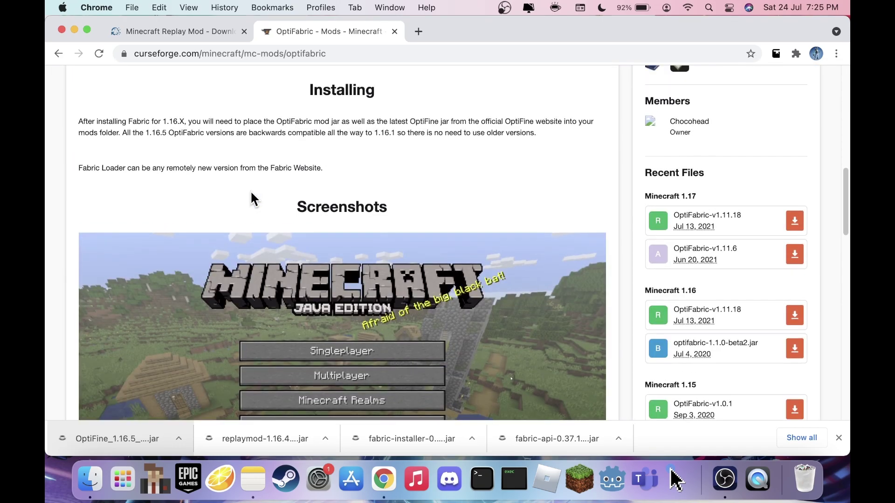
scroll(250, 195, "down", 10)
scroll(250, 195, "up", 20)
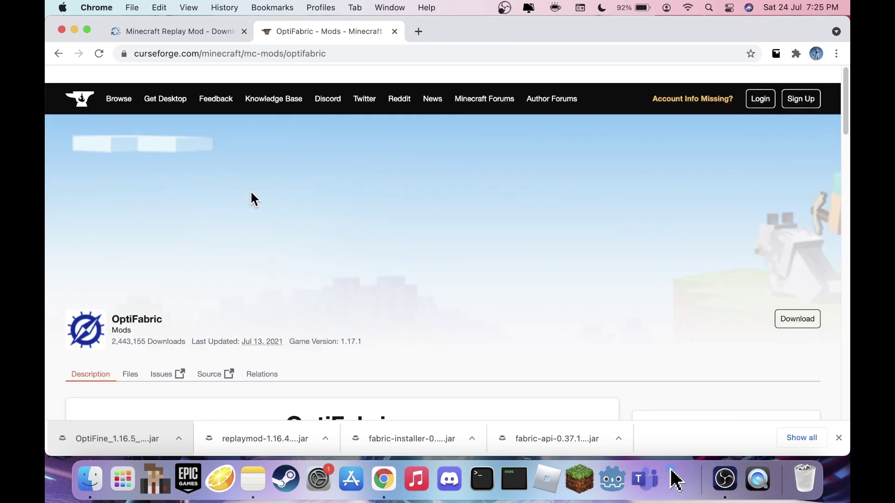
scroll(251, 193, "down", 1)
left_click(132, 346)
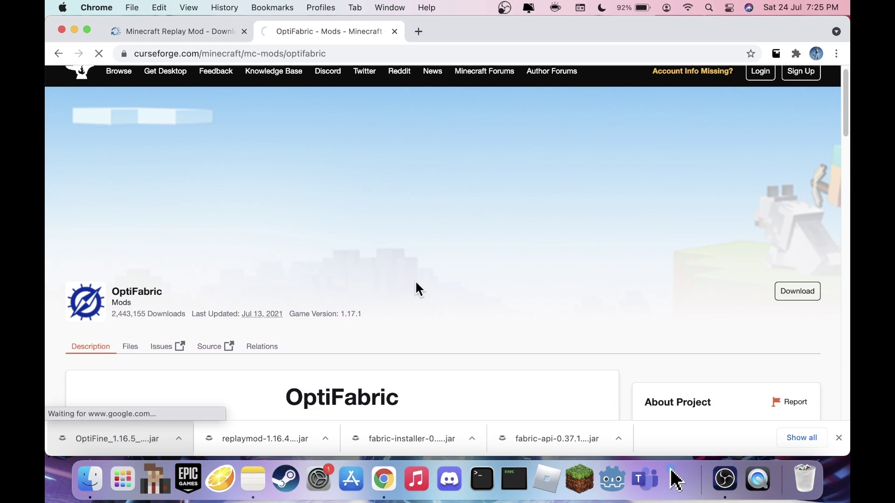
scroll(414, 289, "down", 10)
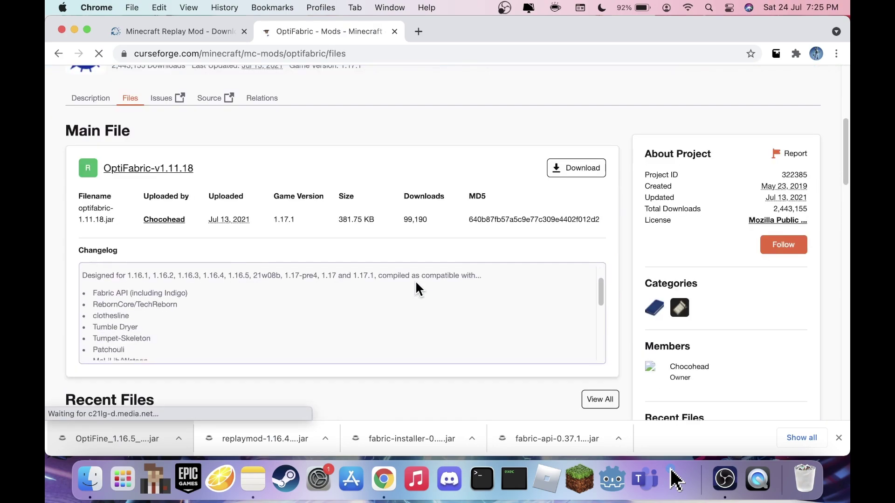
scroll(414, 284, "down", 6)
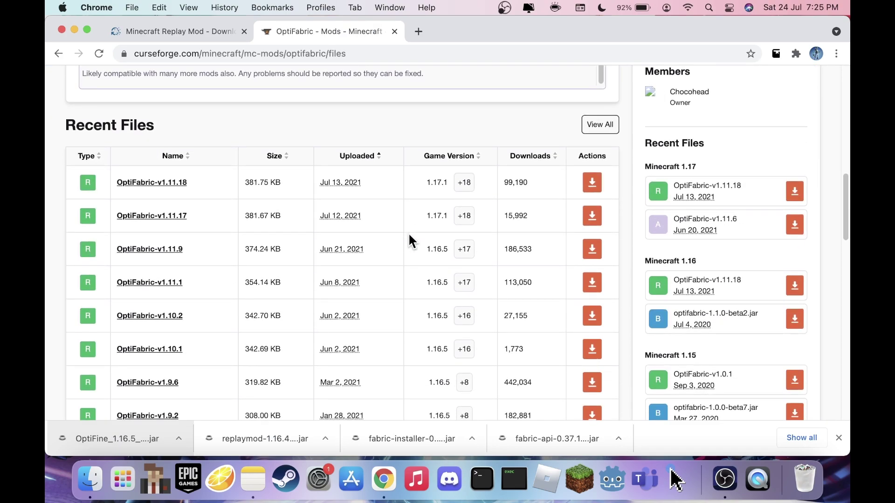
Locate the OptiFabric-v1.9.2 file for 1.16.5, comparing it with the v1.11.9 row
left_click_drag(451, 249, 423, 248)
left_click_drag(185, 250, 113, 247)
left_click(200, 252)
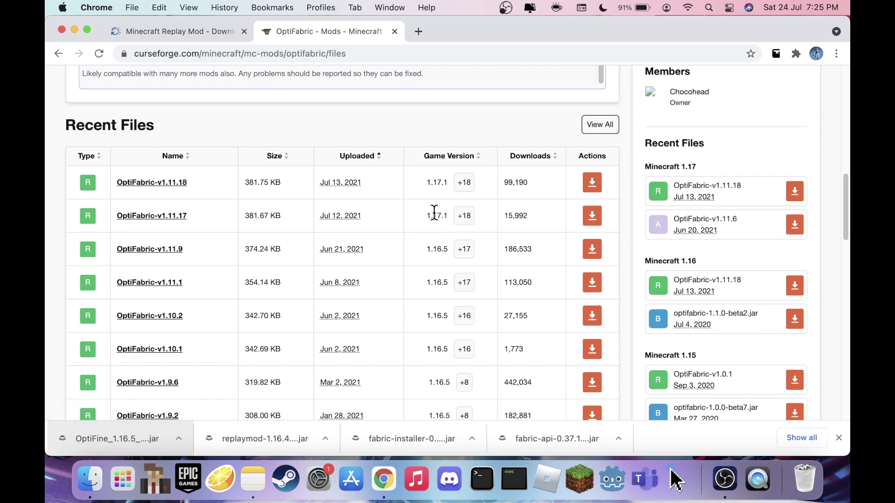
scroll(404, 270, "down", 1)
scroll(404, 270, "down", 2)
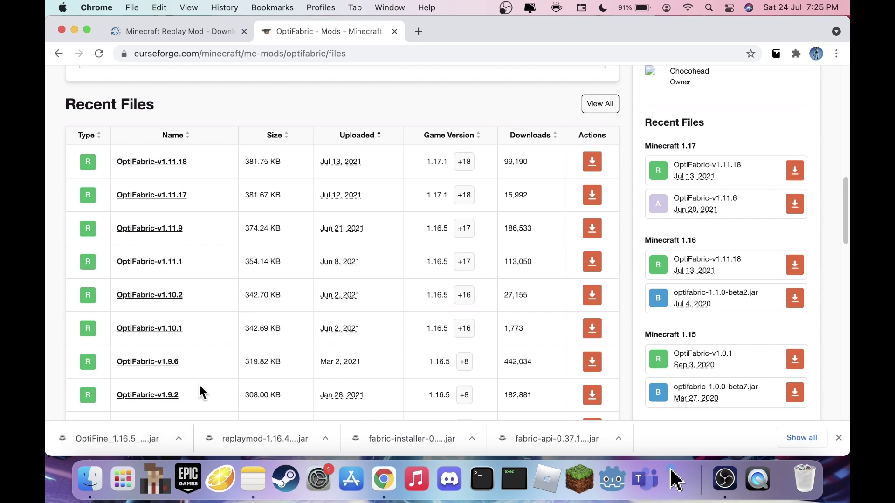
left_click_drag(205, 396, 113, 395)
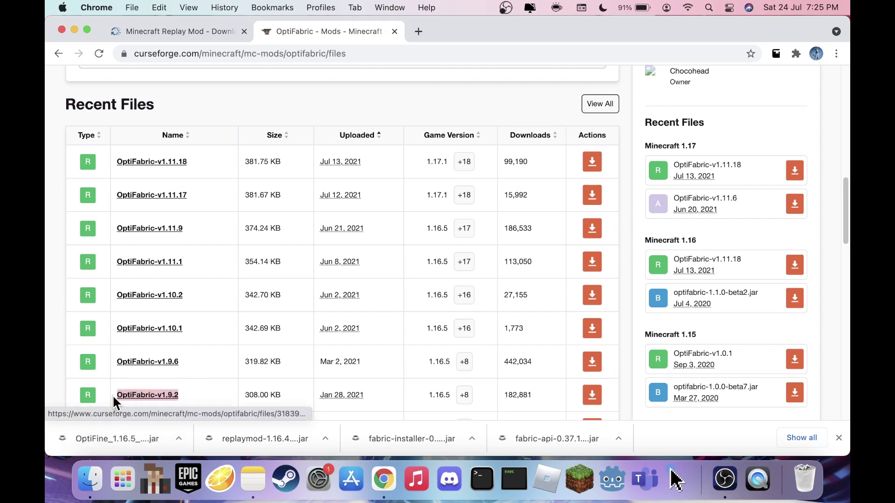
left_click(211, 396)
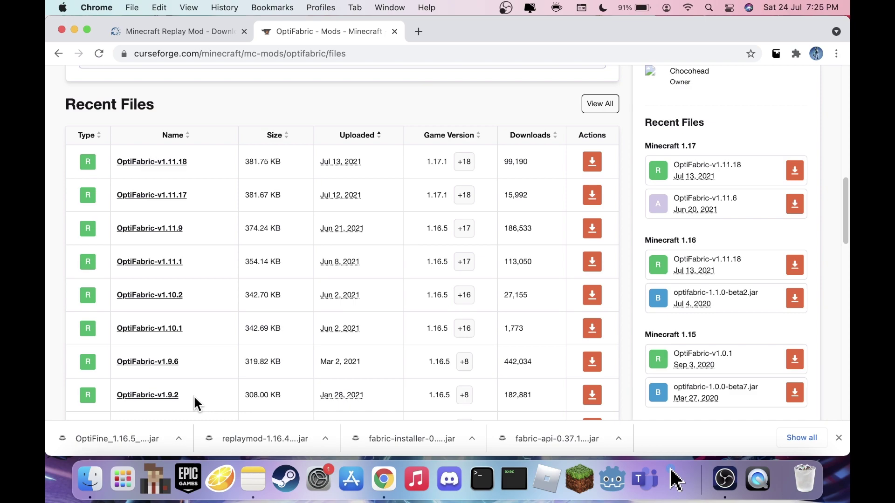
left_click_drag(196, 396, 110, 397)
left_click(209, 398)
left_click_drag(181, 394, 94, 393)
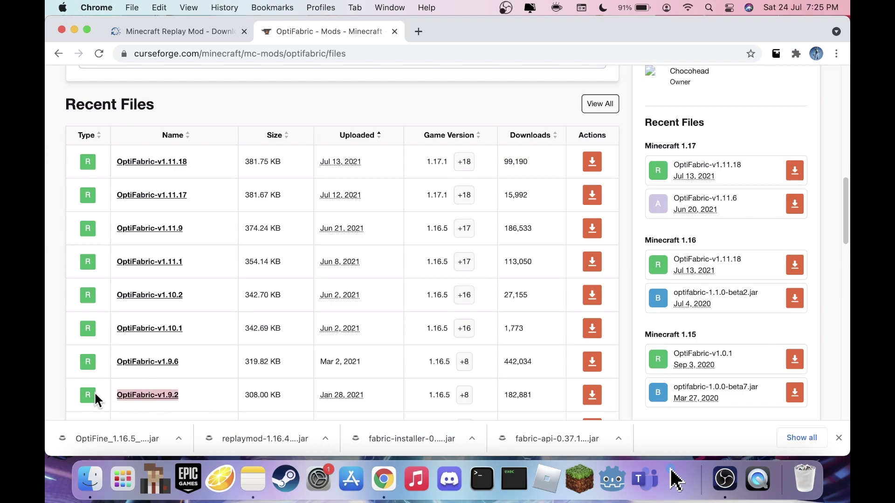
left_click(222, 236)
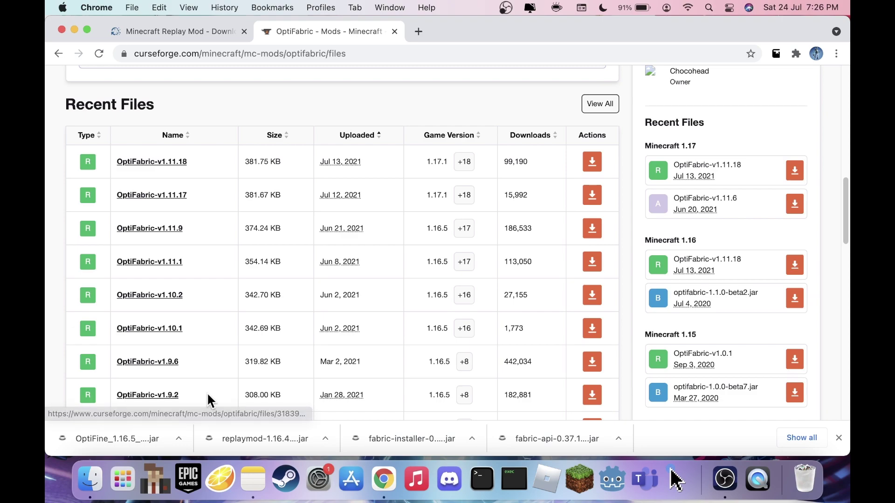
Download the OptiFabric-v1.9.2 jar and keep it despite the warning
left_click(592, 395)
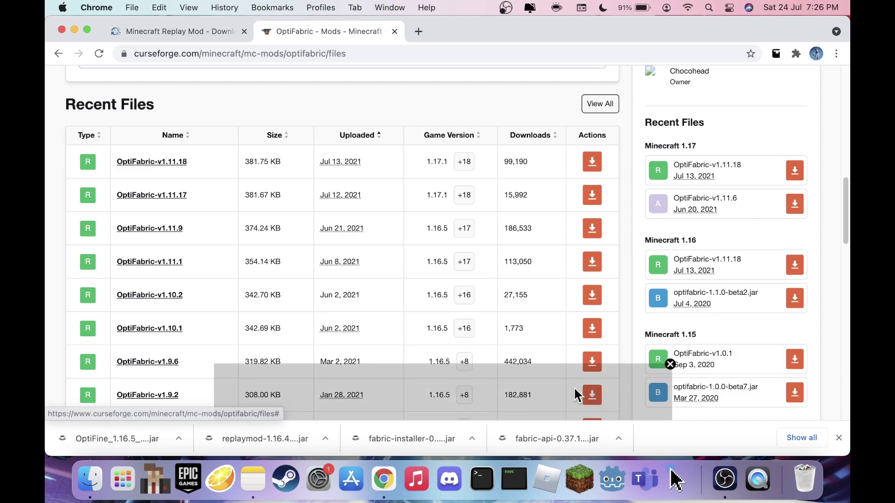
scroll(593, 366, "down", 2)
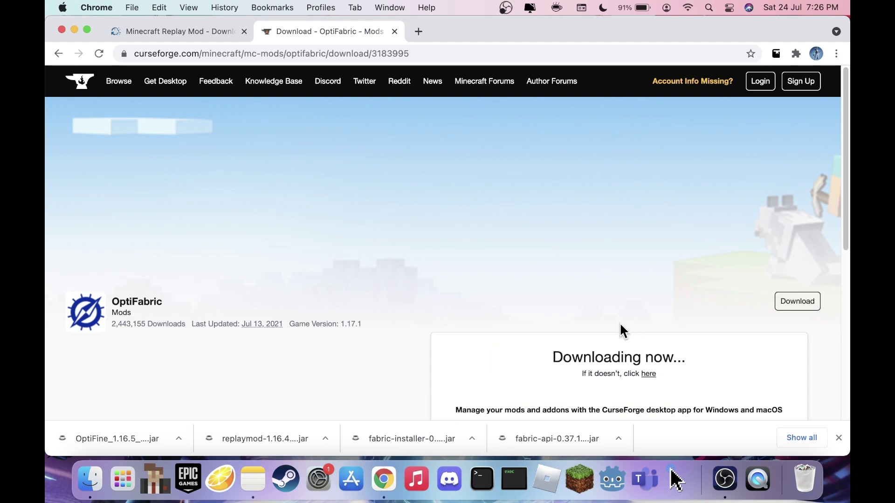
key("ctrl+Up")
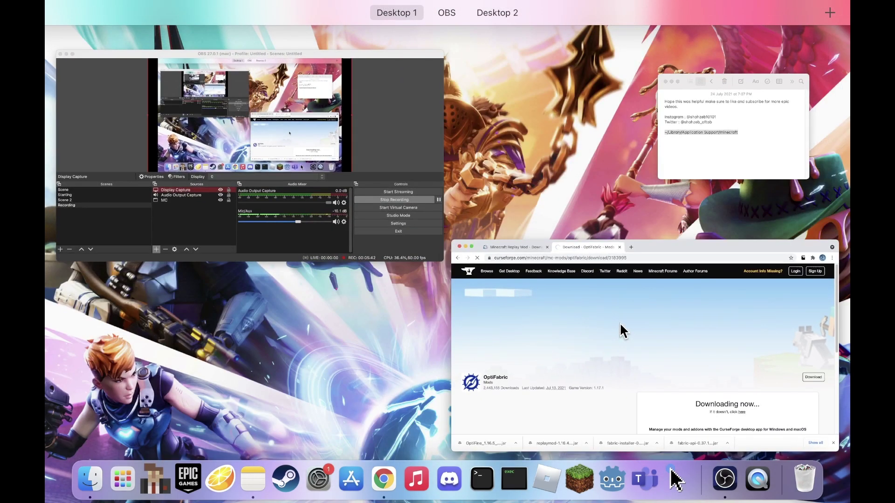
left_click(619, 326)
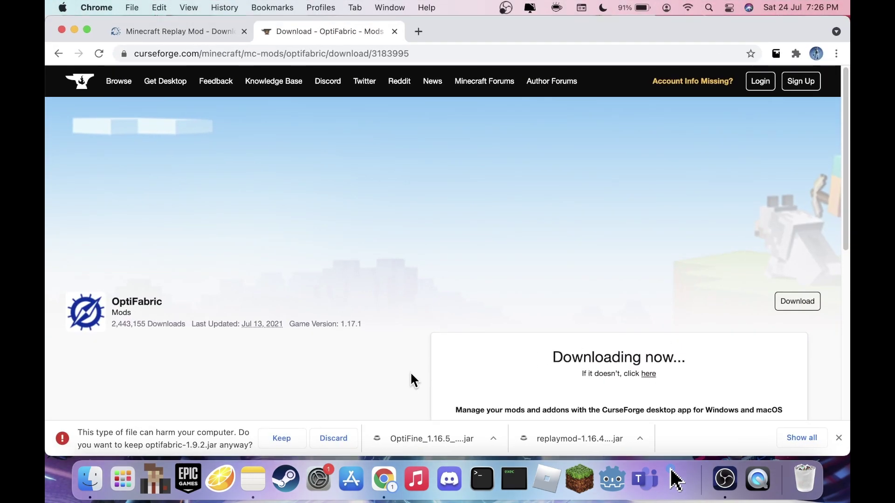
left_click(282, 438)
Put the OptiFine, optifabric-1.9.2 and ReplayMod jars into a new Downloads folder 'New Mods with optifine'
left_click(92, 499)
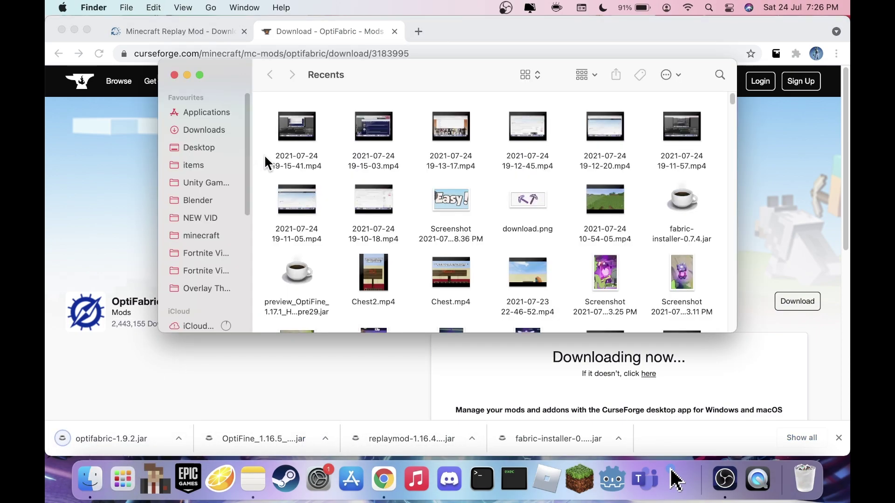
left_click(202, 130)
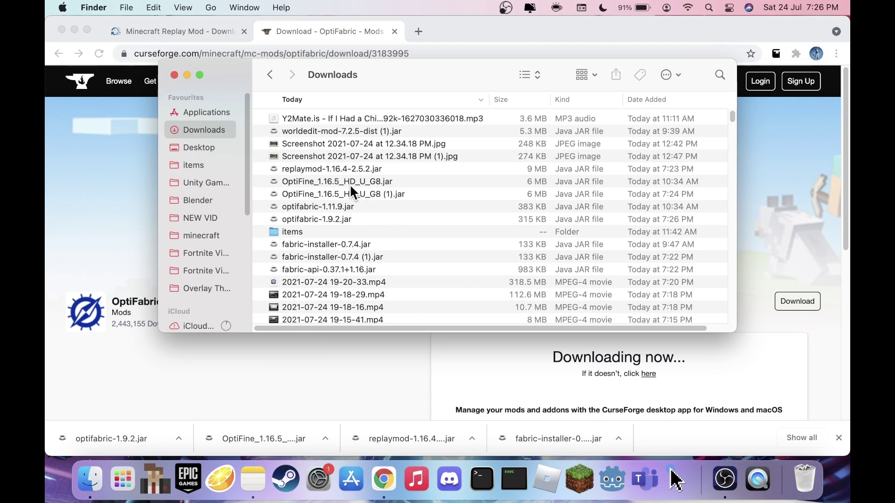
left_click(367, 178)
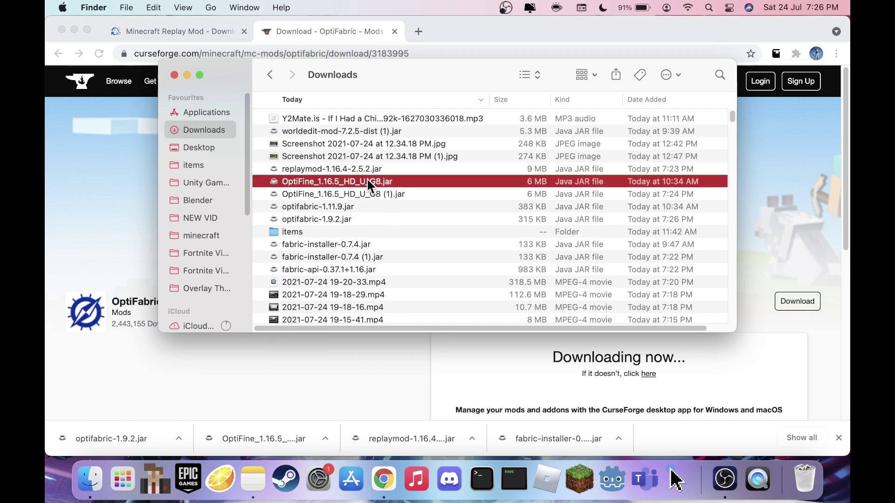
left_click(362, 218, "super")
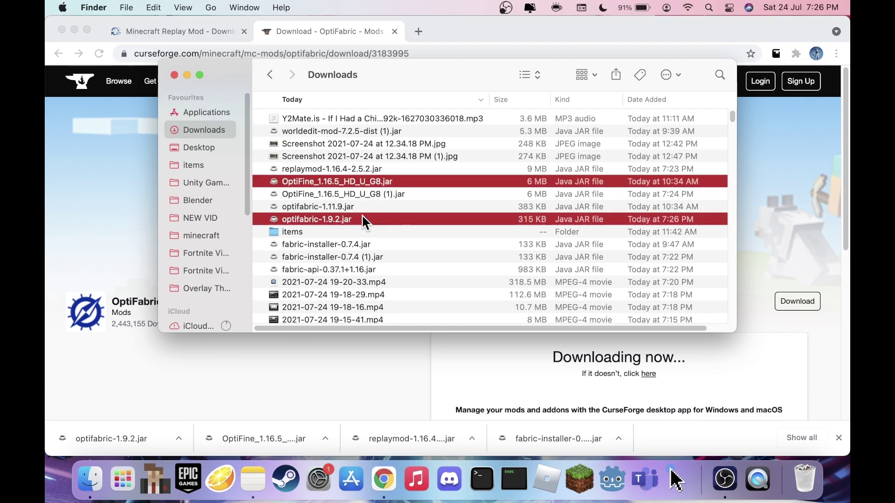
left_click(351, 169, "super")
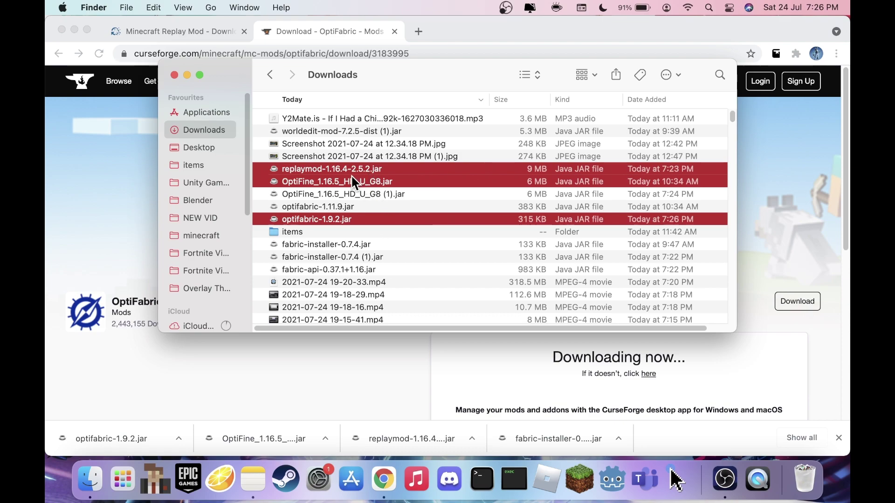
right_click(352, 177)
left_click(381, 185)
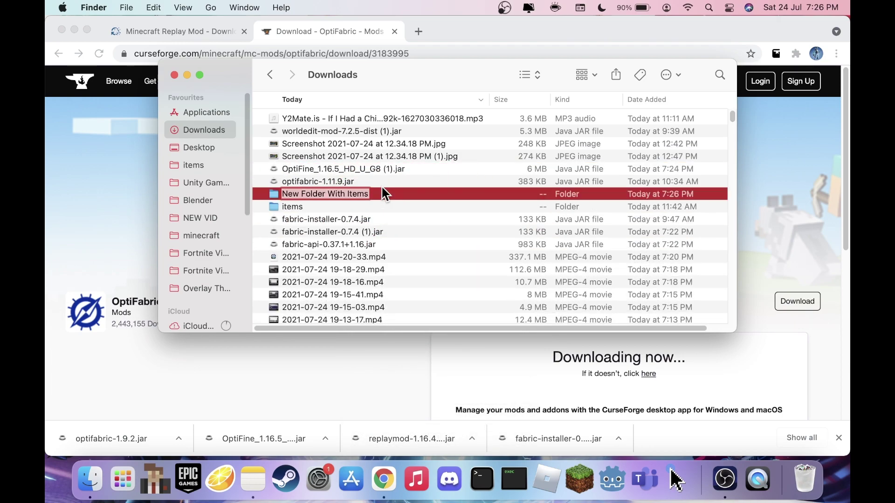
type("New Mods")
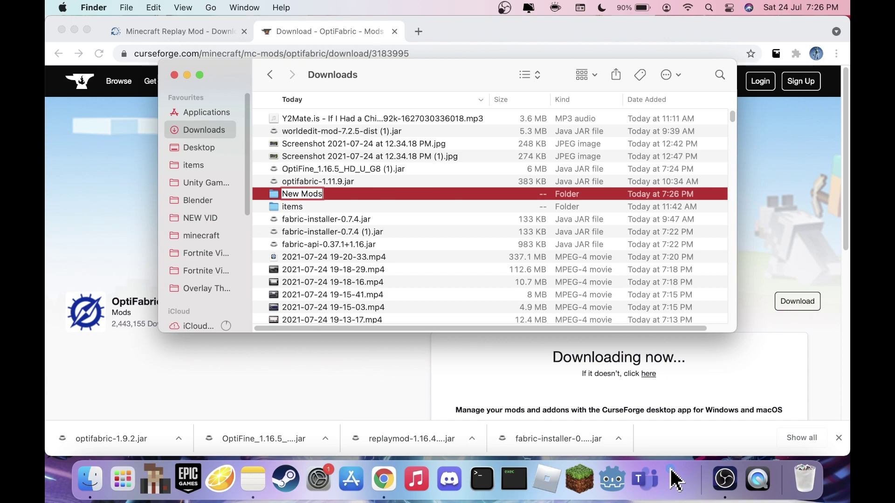
type(" with optifine")
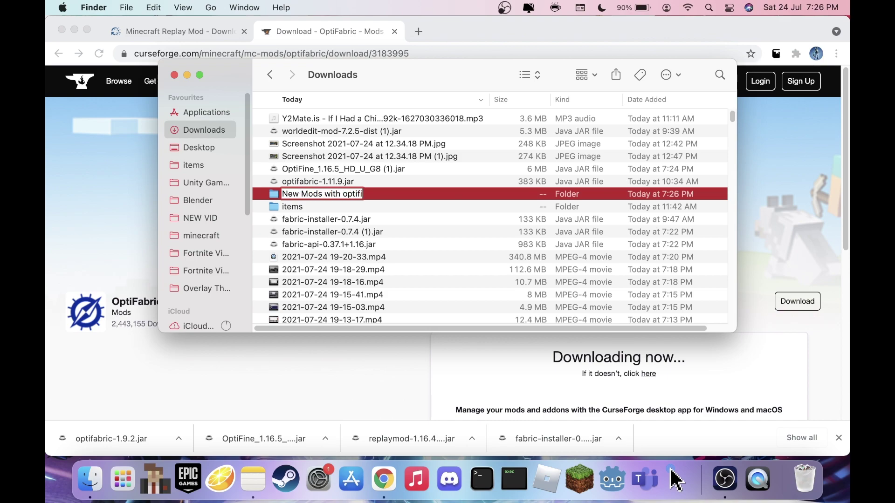
key("Return")
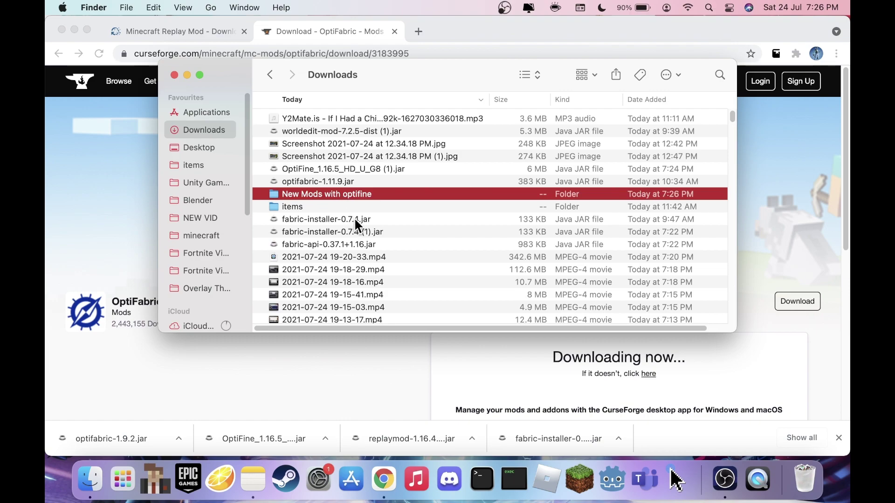
Move the Fabric API jar into the New Mods with optifine folder
double_click(355, 196)
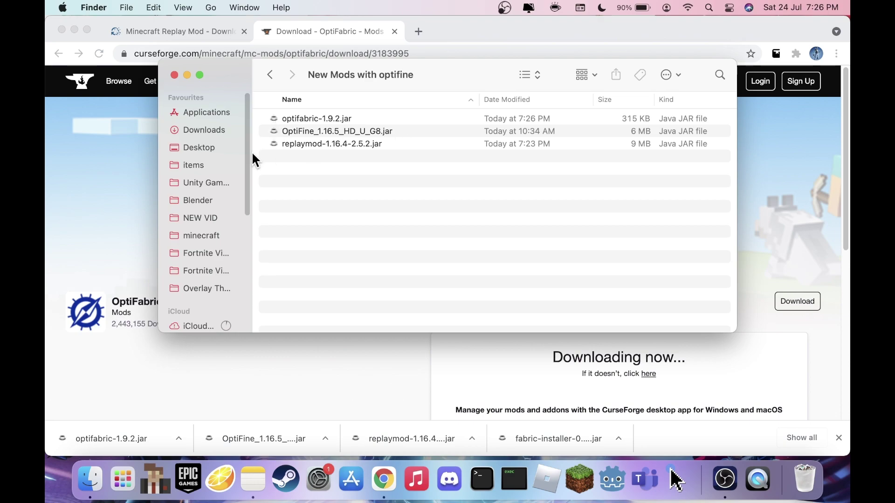
left_click(269, 74)
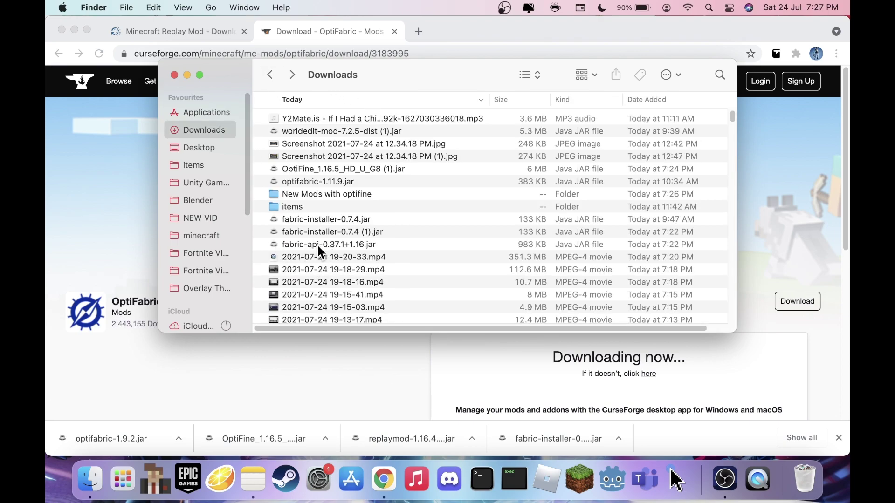
left_click_drag(316, 246, 348, 190)
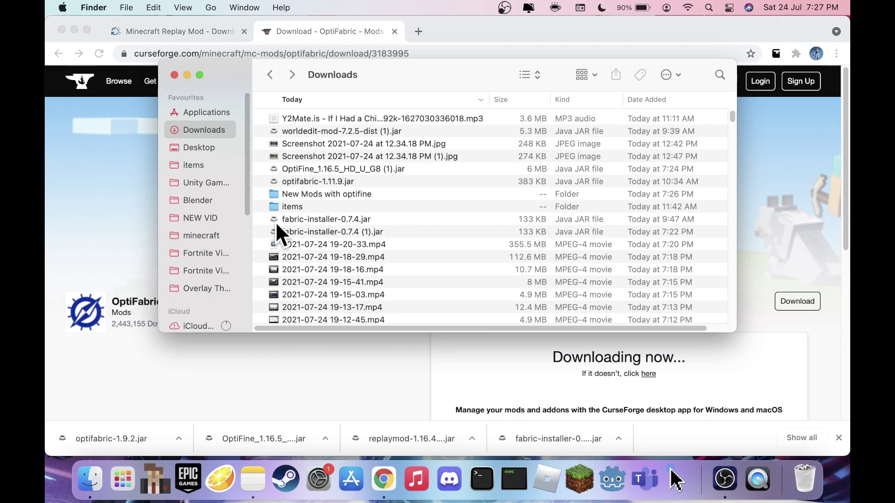
left_click(314, 219)
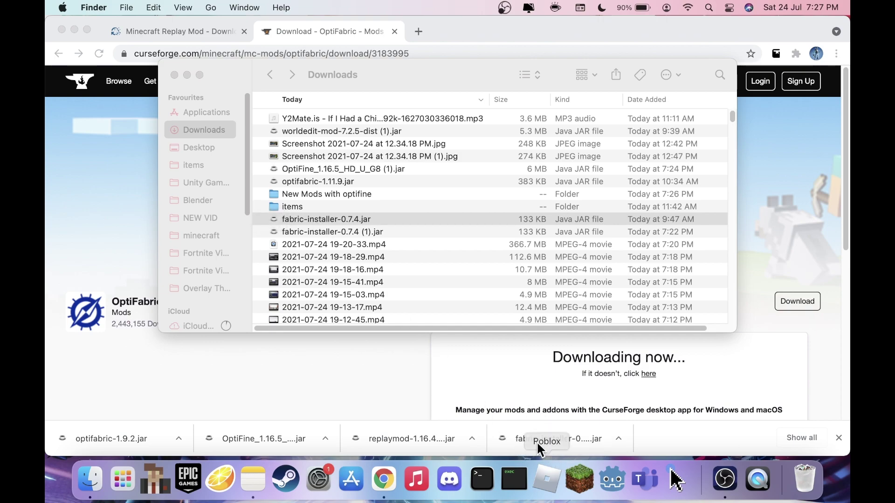
Install Fabric Loader as a client for Minecraft 1.16.5 with the Fabric installer
left_click(514, 478)
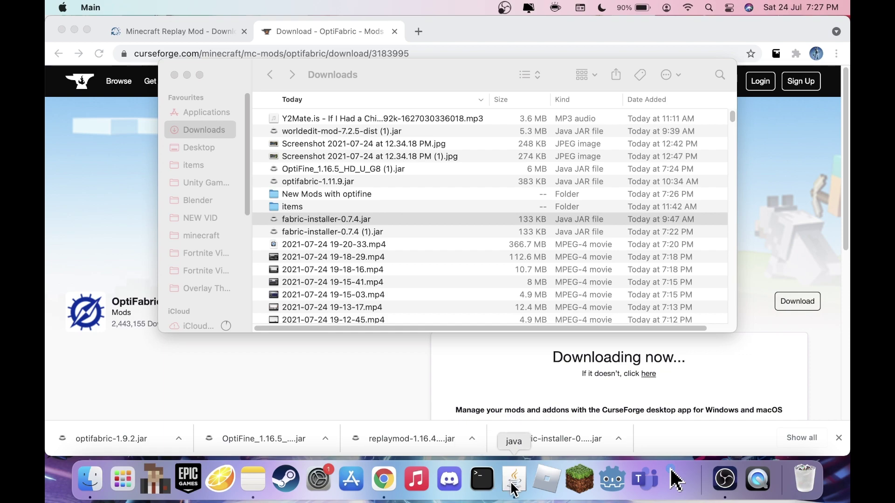
left_click_drag(757, 479, 802, 485)
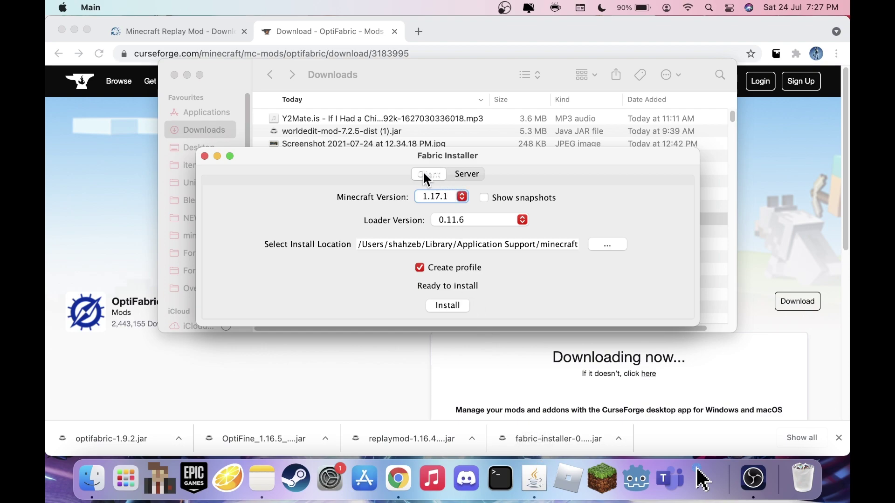
left_click(450, 175)
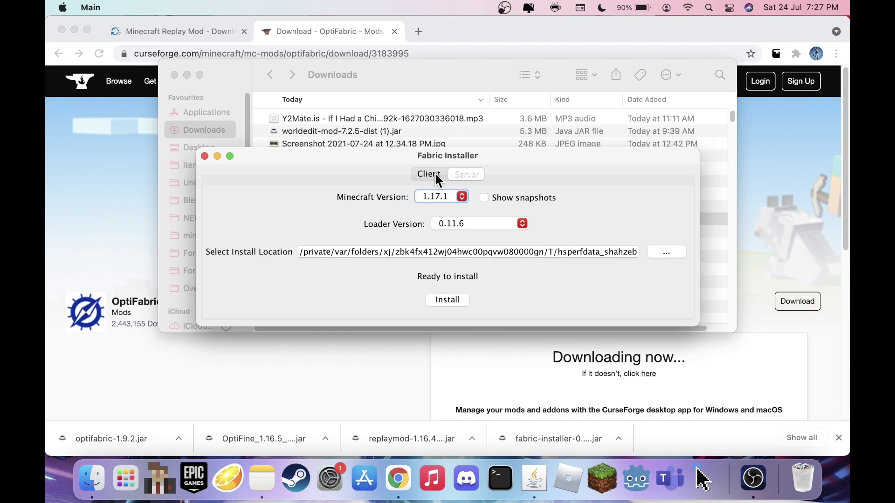
left_click(436, 175)
left_click(442, 193)
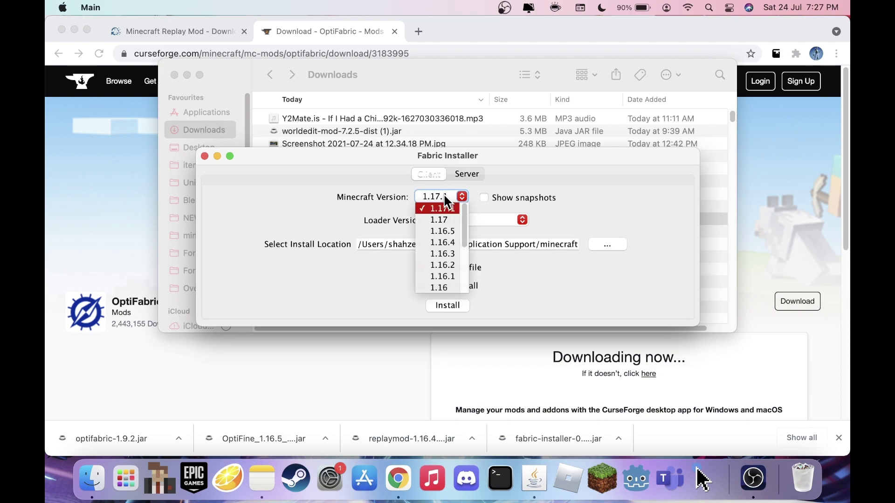
left_click(457, 230)
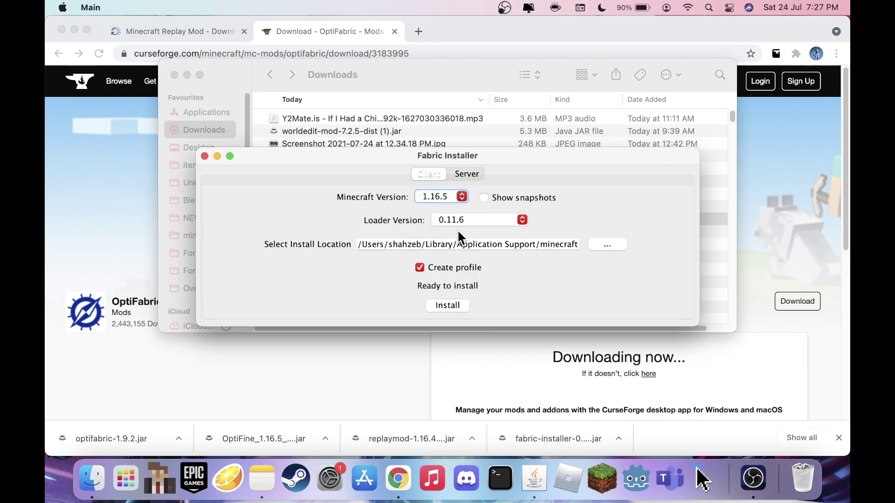
left_click(449, 303)
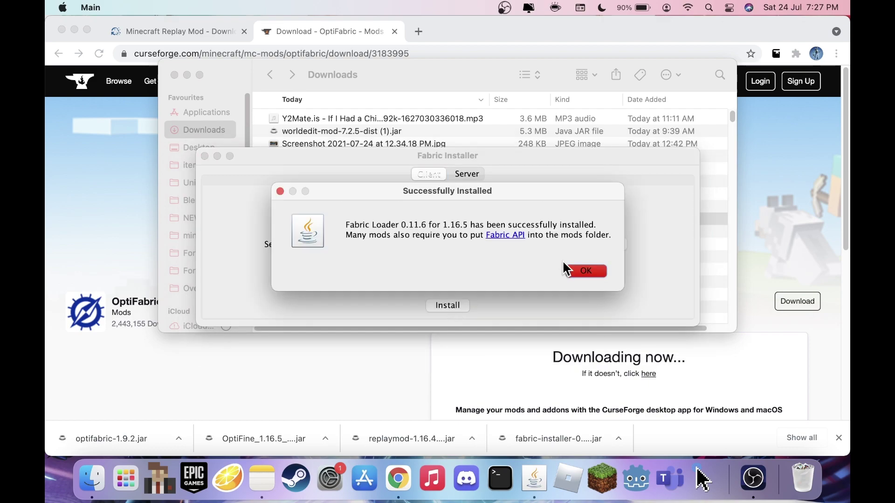
left_click(585, 272)
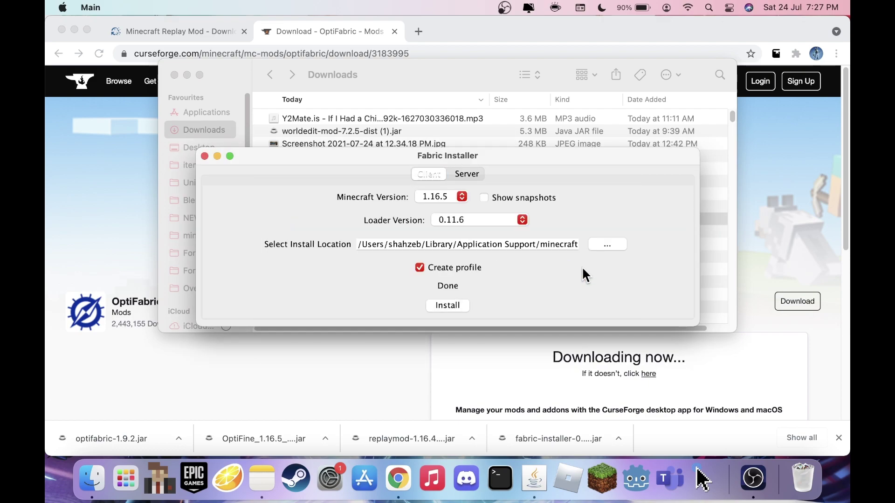
left_click(205, 156)
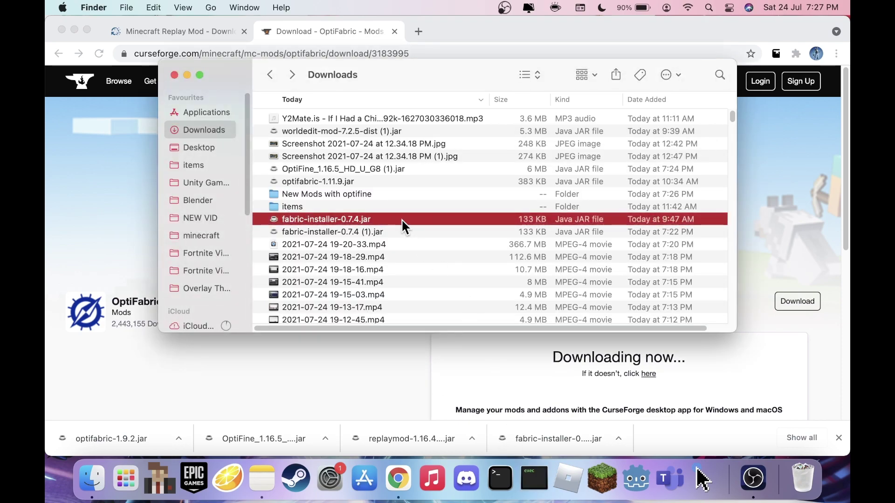
Delete the Fabric installer jars and confirm the Fabric API jar is in New Mods with optifine
key("super+BackSpace")
key("super+BackSpace")
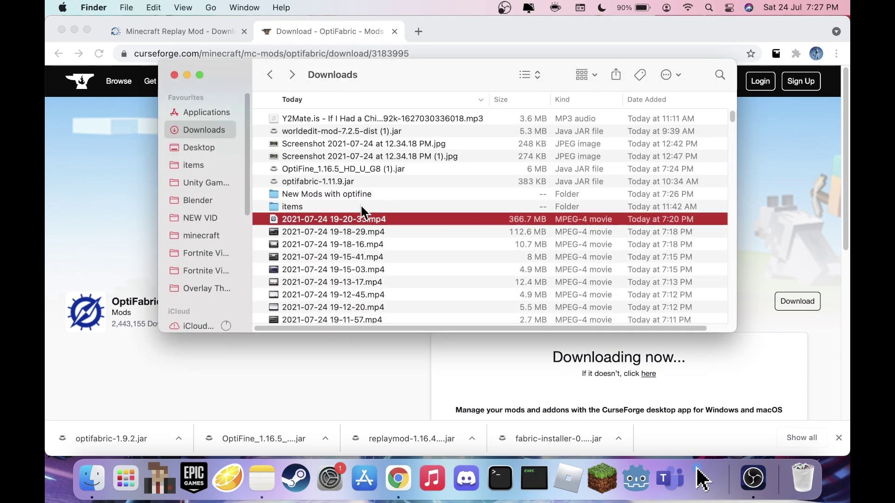
double_click(356, 191)
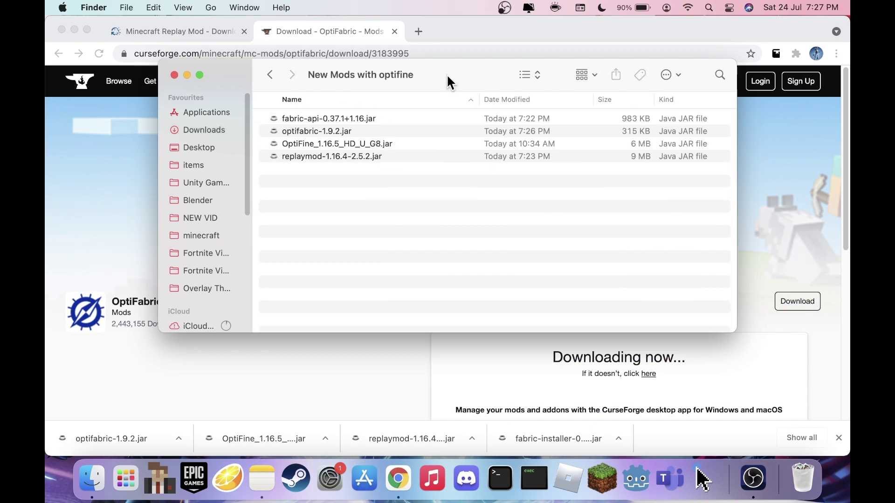
left_click(324, 120)
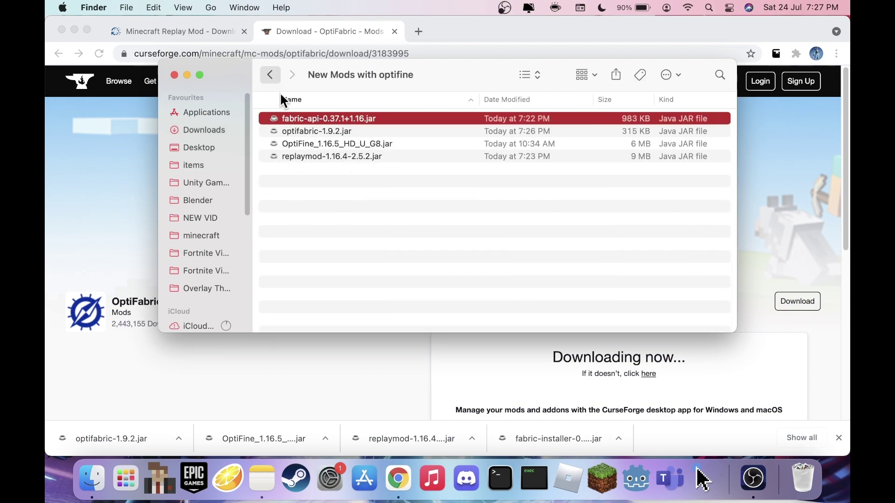
left_click(270, 74)
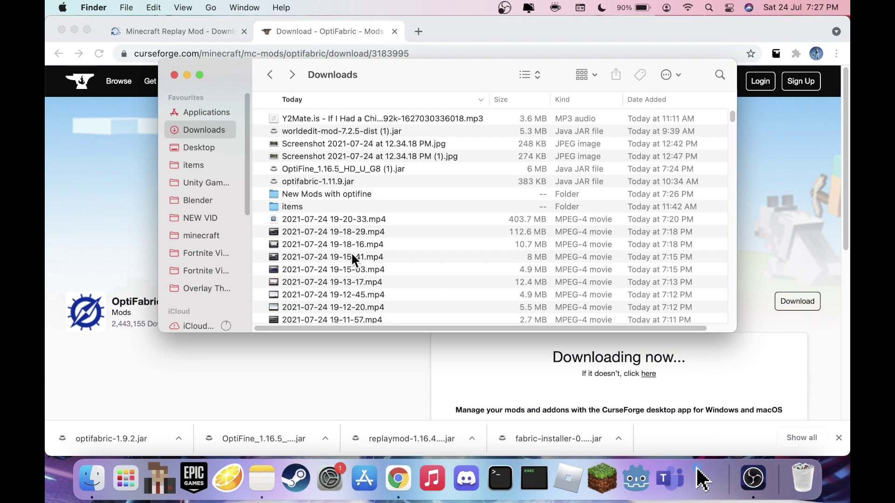
left_click(608, 480)
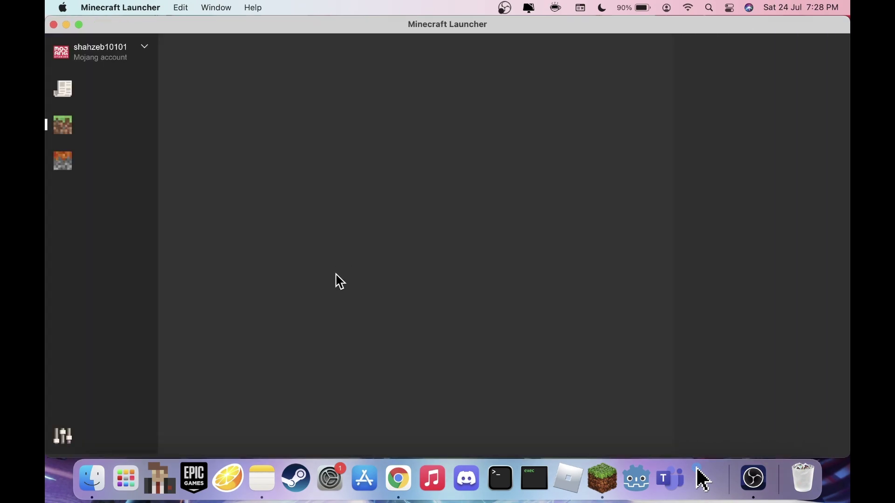
Resize the launcher window and choose the fabric-loader-1.16.5 profile beside Play
double_click(451, 28)
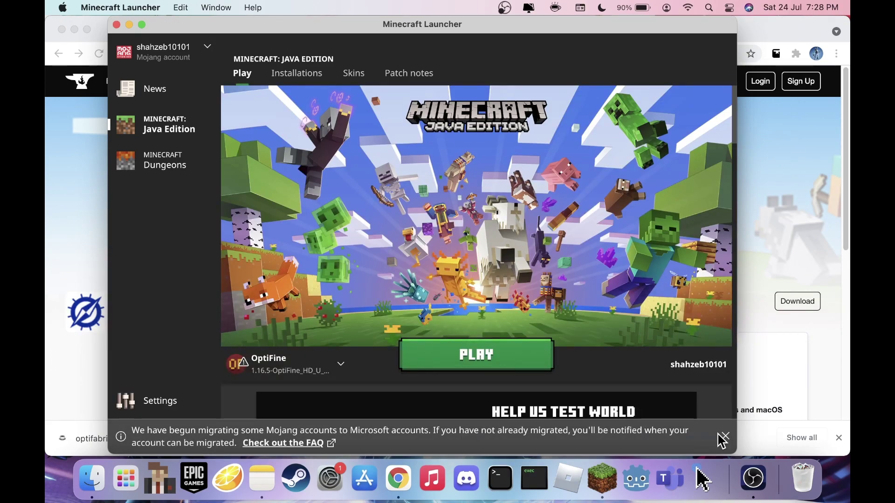
left_click(301, 368)
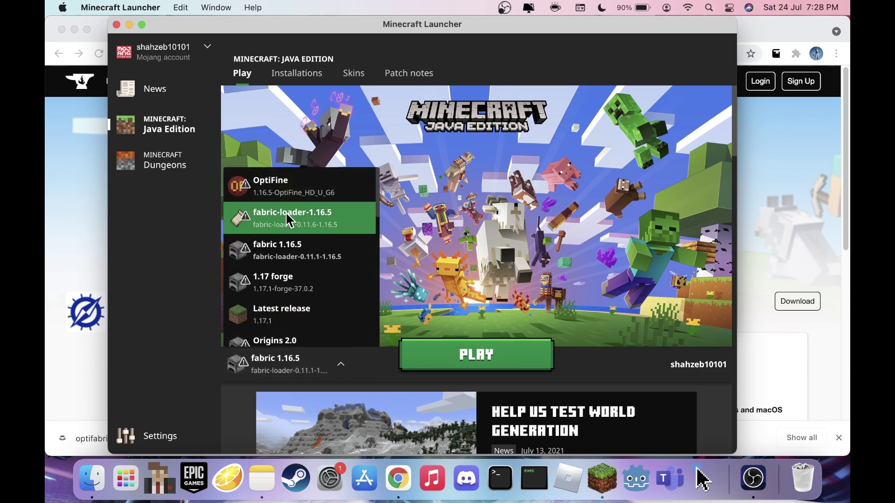
left_click(350, 225)
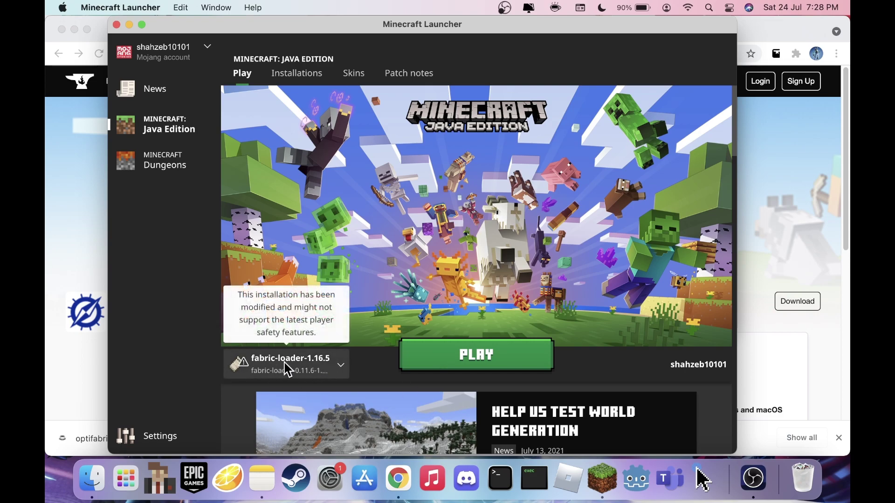